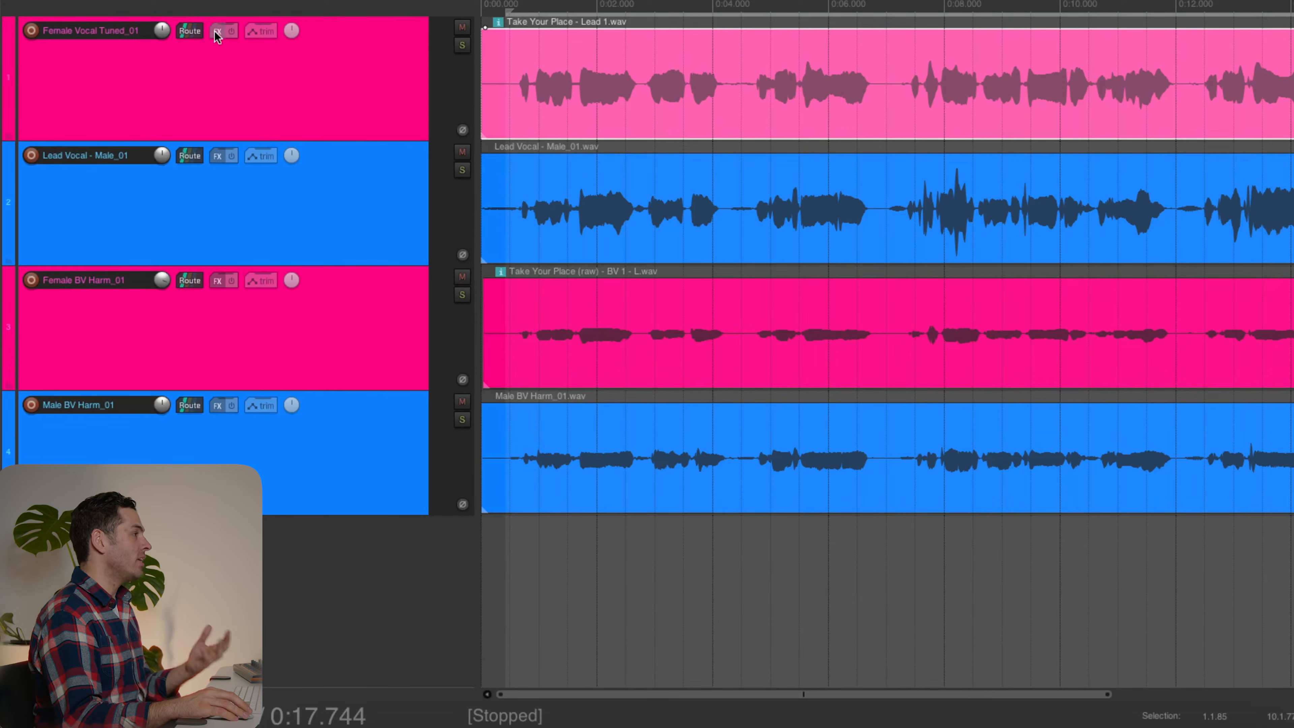
Add the VST3 VocAlign 6 Pro plugin to the Female Vocal Tuned_01 and Lead Vocal - Male_01 tracks
click(214, 31)
text(voc)
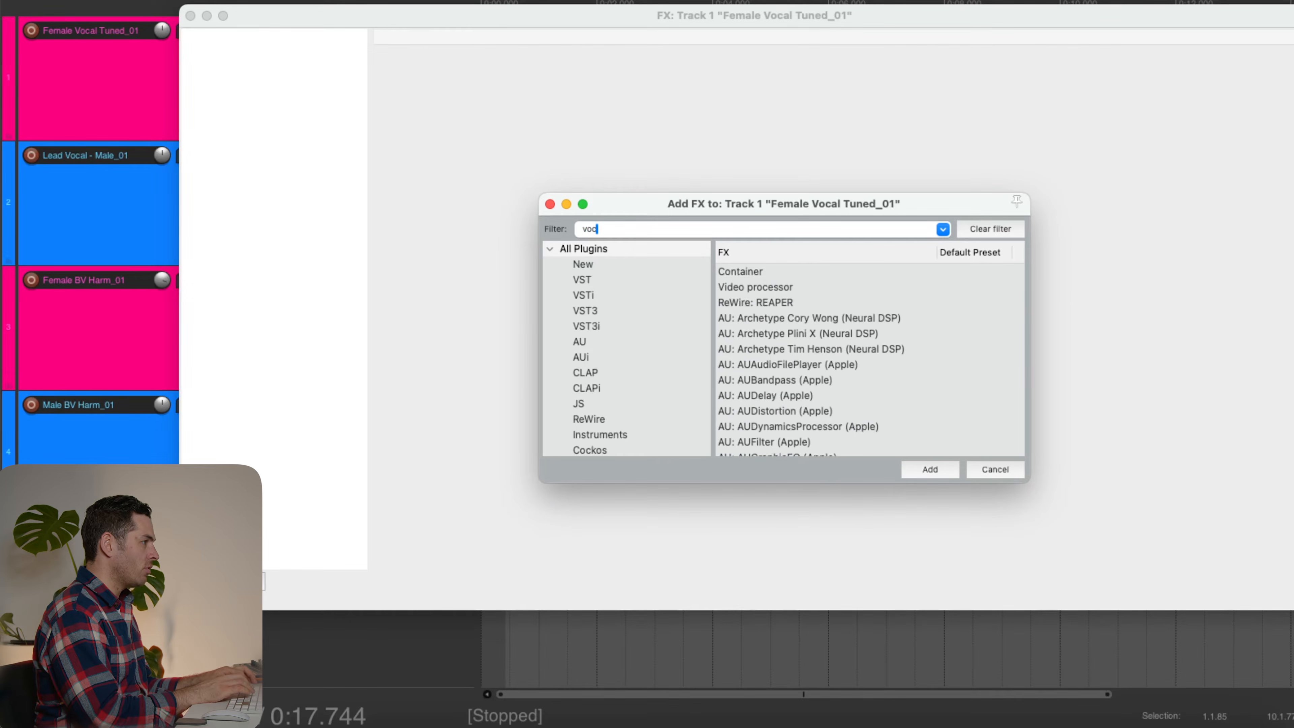
text(al)
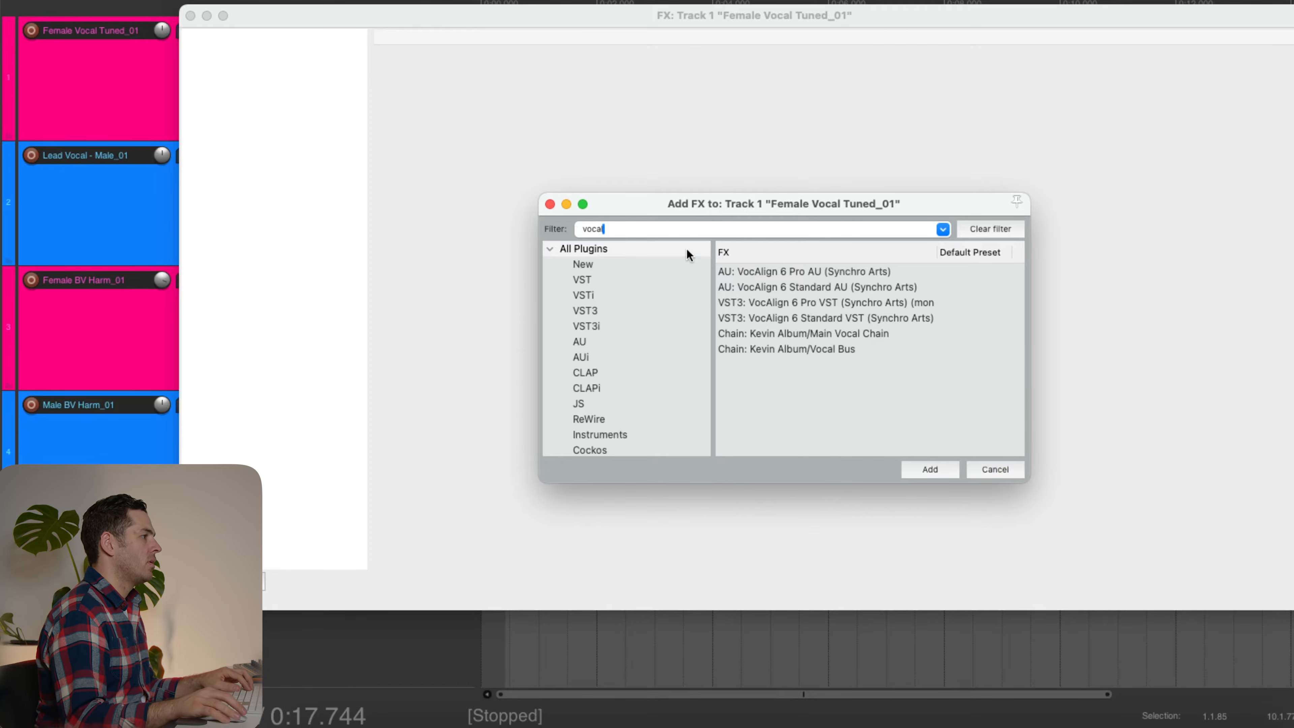
click(765, 303)
double_click(766, 302)
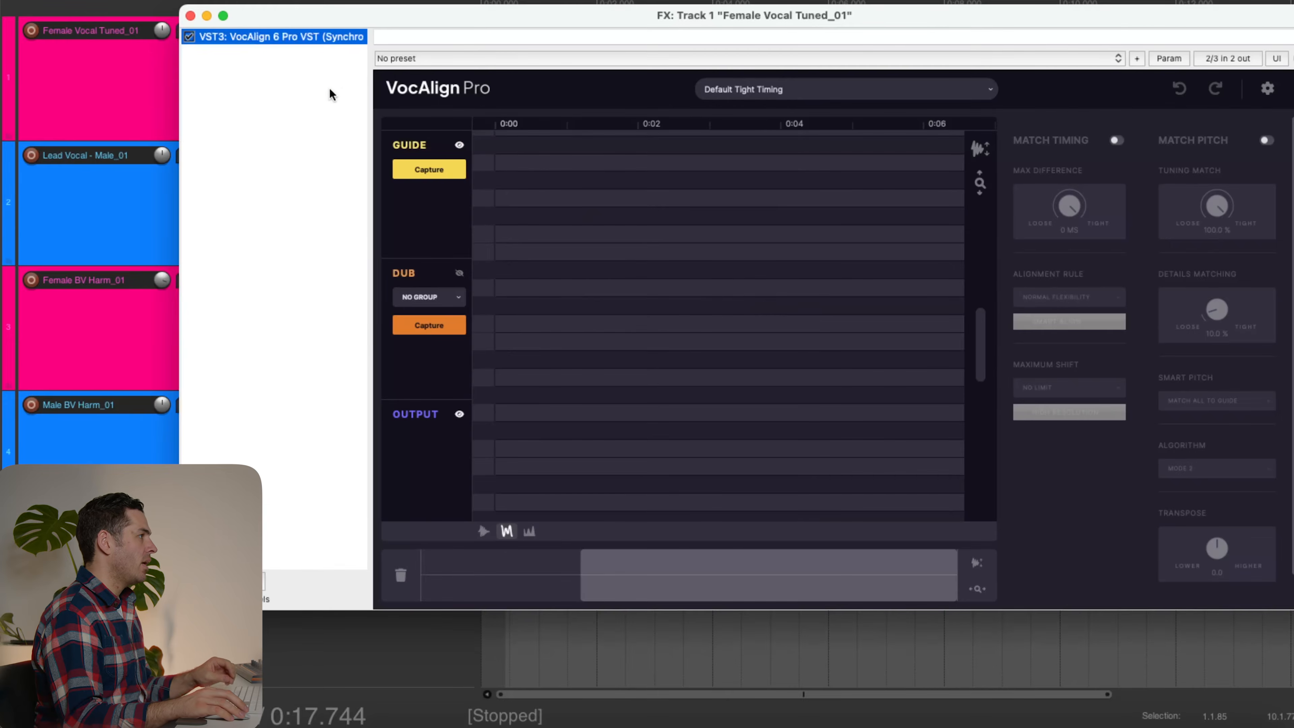
click(190, 15)
click(225, 158)
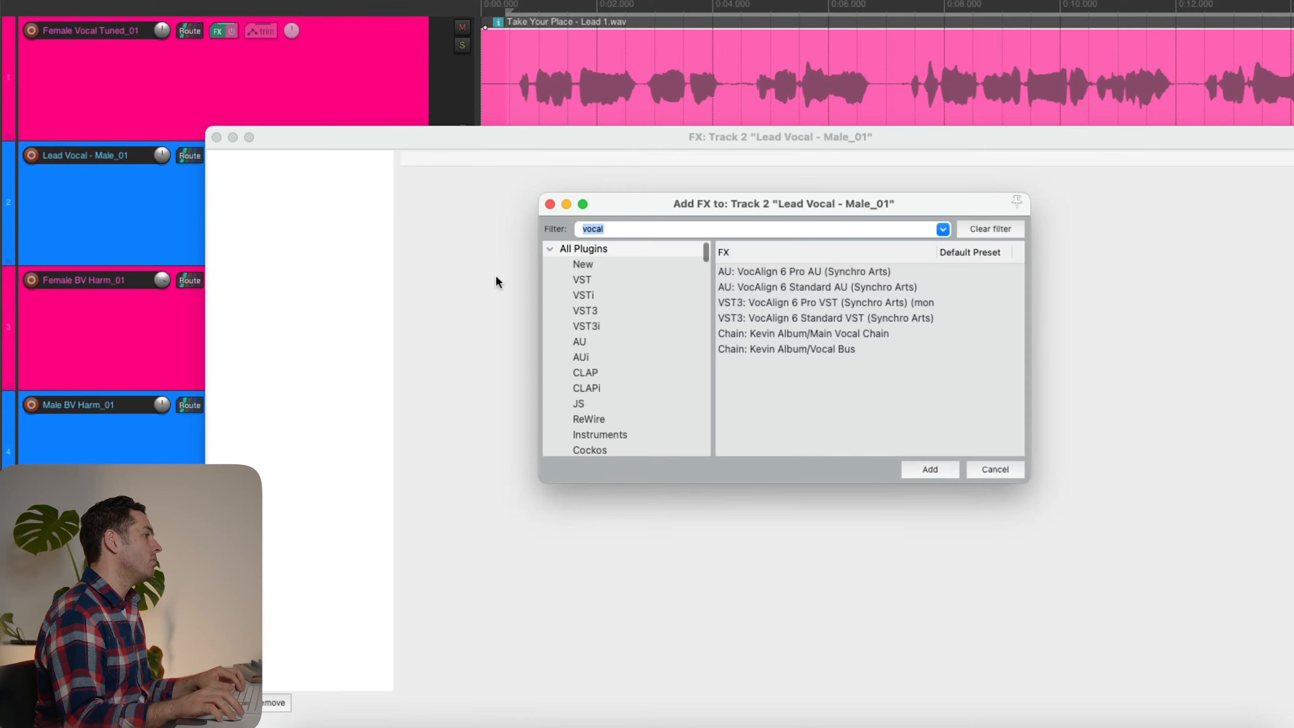
key(Return)
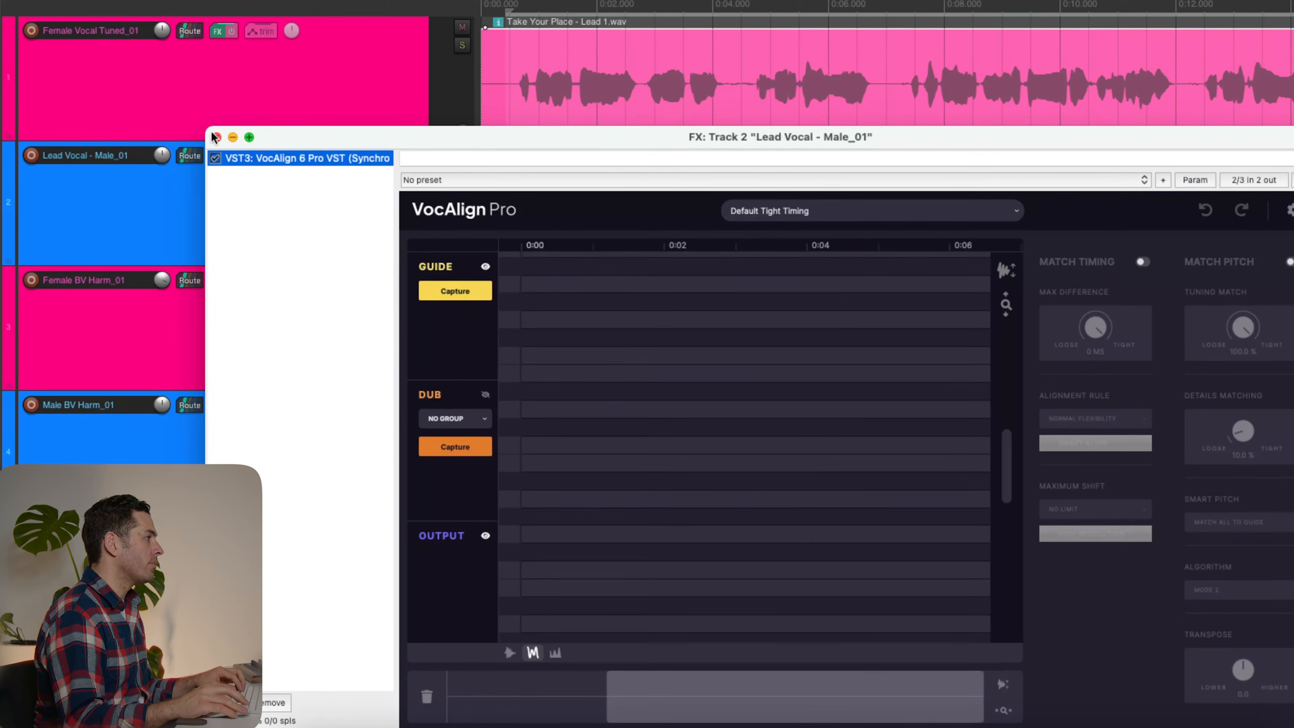
Capture the female lead vocal clip as the guide in the male lead track's VocAlign Pro
drag(331, 136, 591, 158)
click(578, 111)
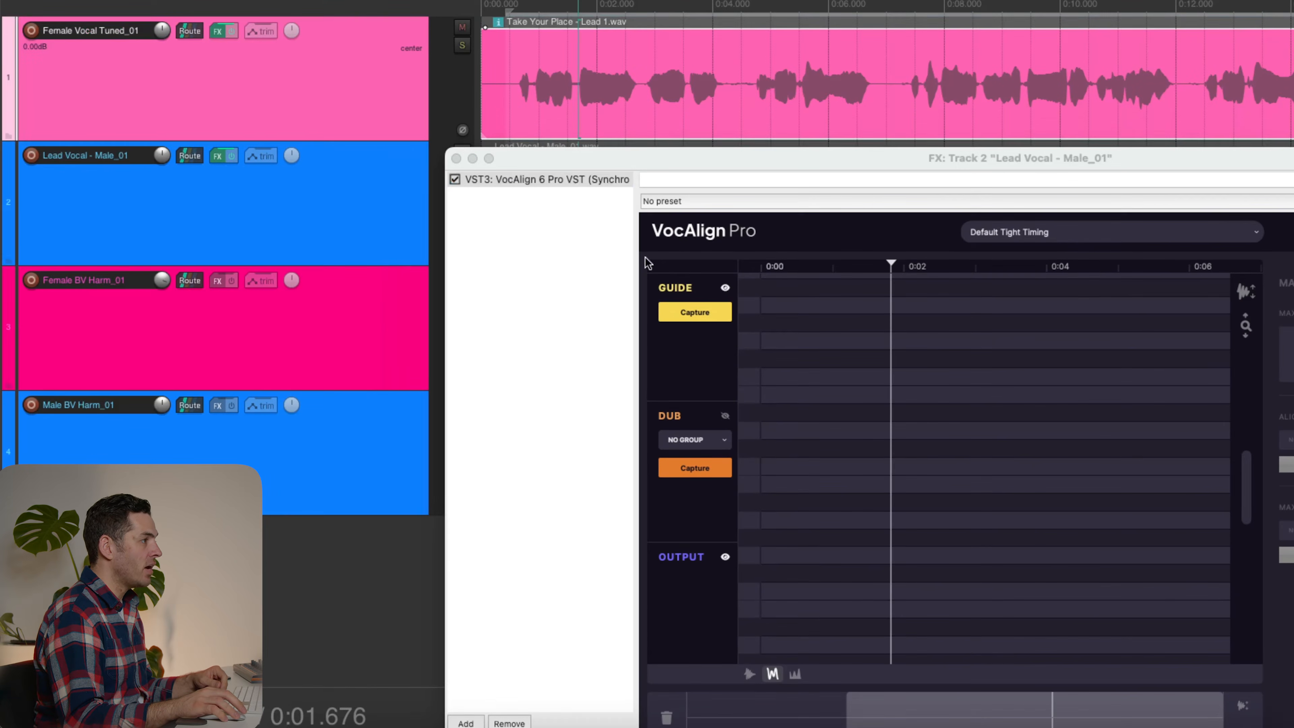
click(688, 311)
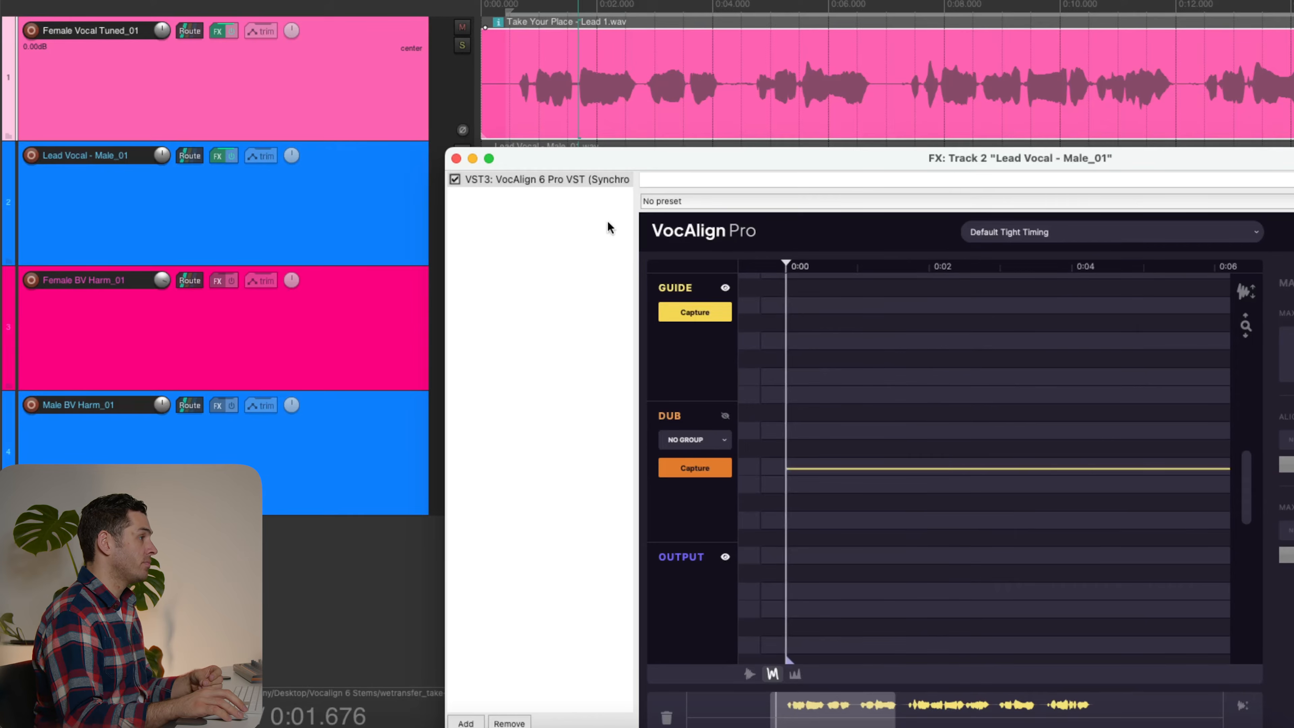
Capture the Lead Vocal - Male_01 clip as the dub in VocAlign Pro
drag(602, 162, 710, 136)
click(502, 245)
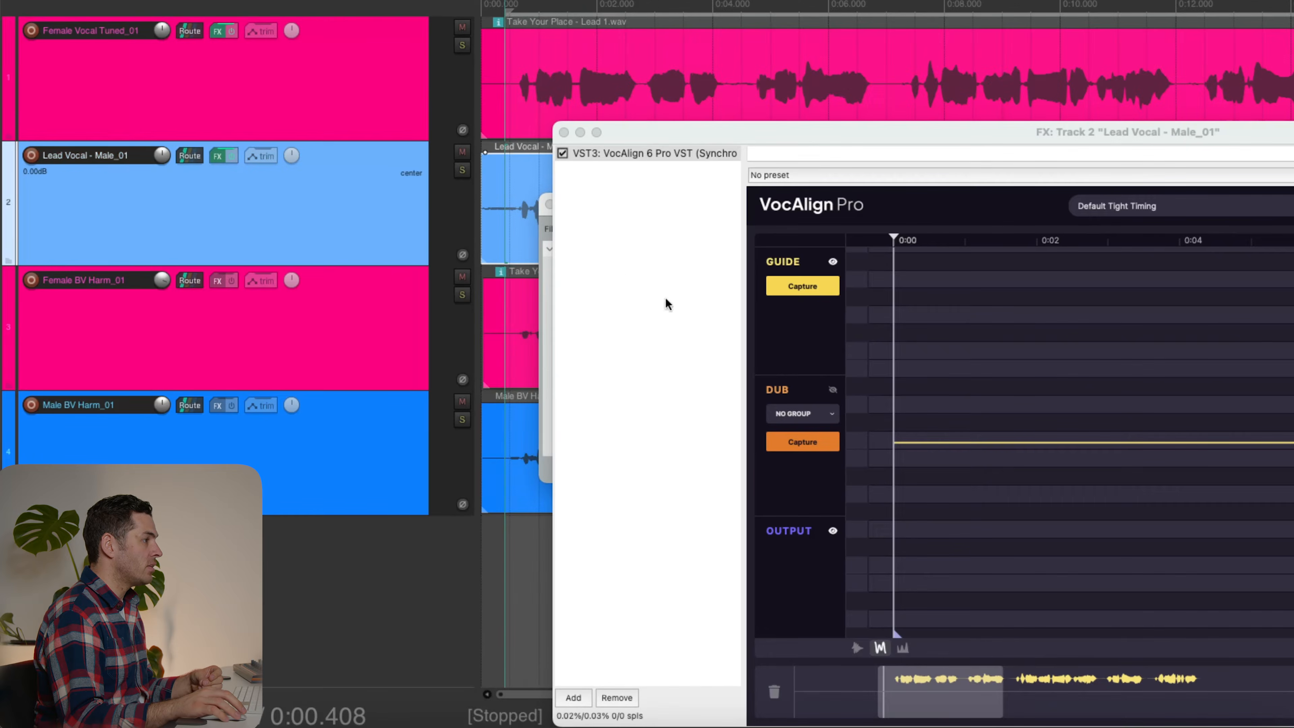
click(790, 442)
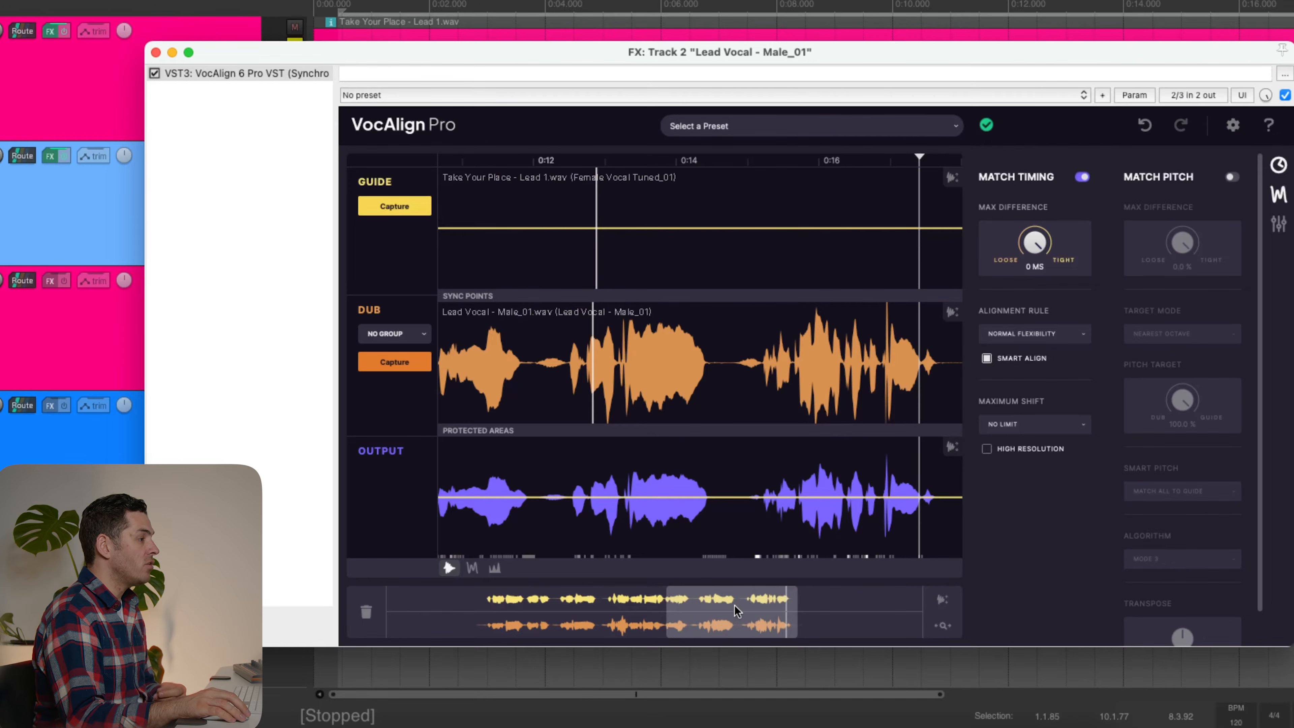
Show and hide the Match Timing, Match Pitch and advanced settings sections, and turn on Match Pitch
drag(741, 606, 528, 618)
click(1279, 166)
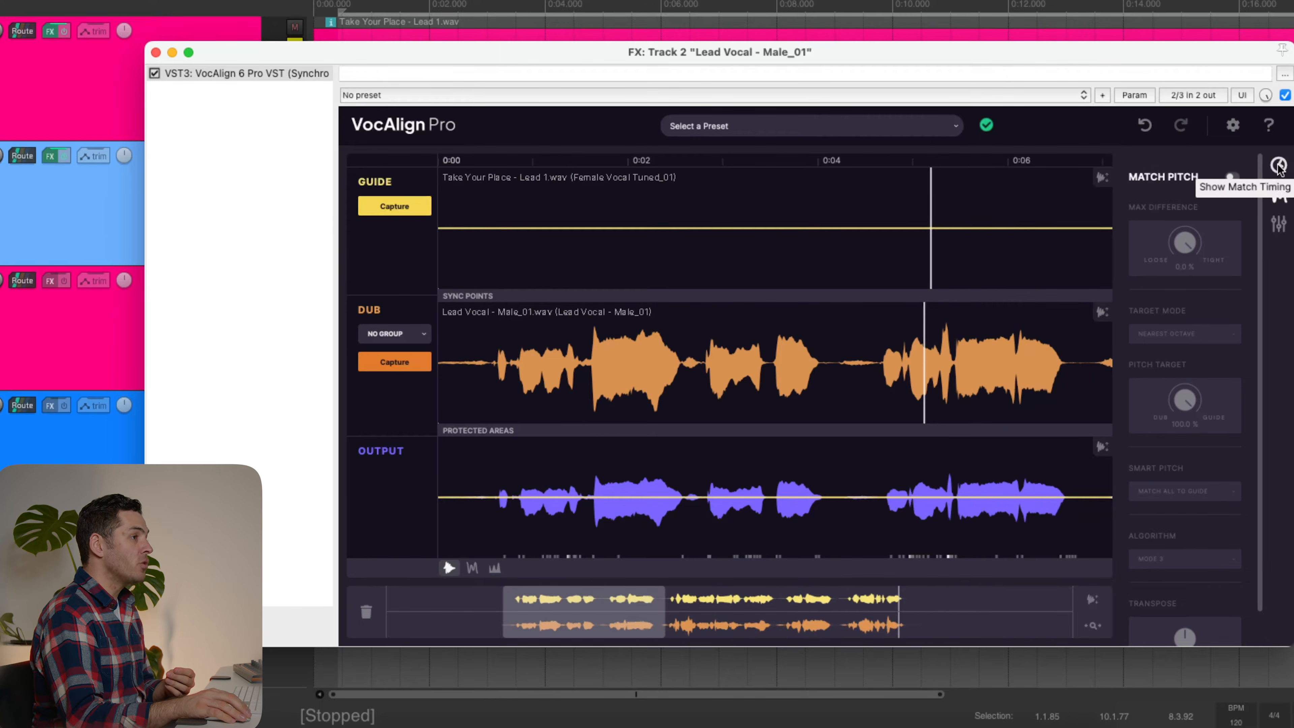
click(1279, 166)
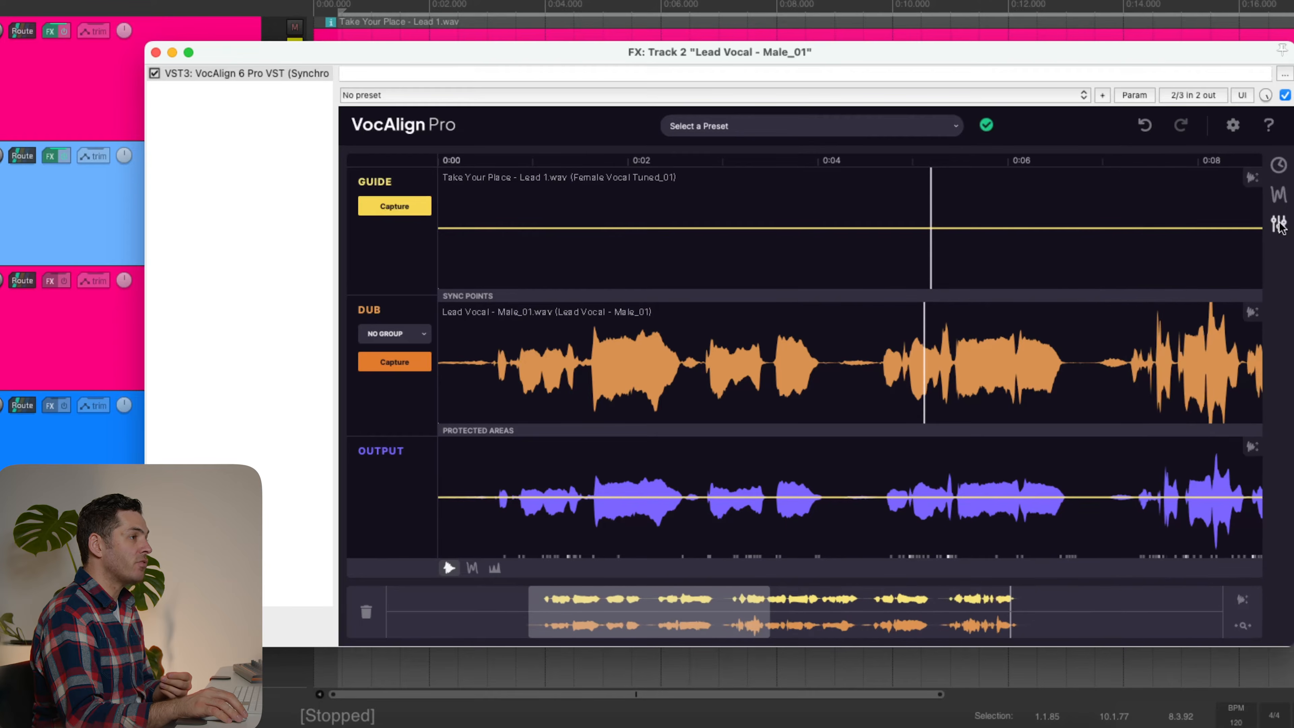
click(1280, 166)
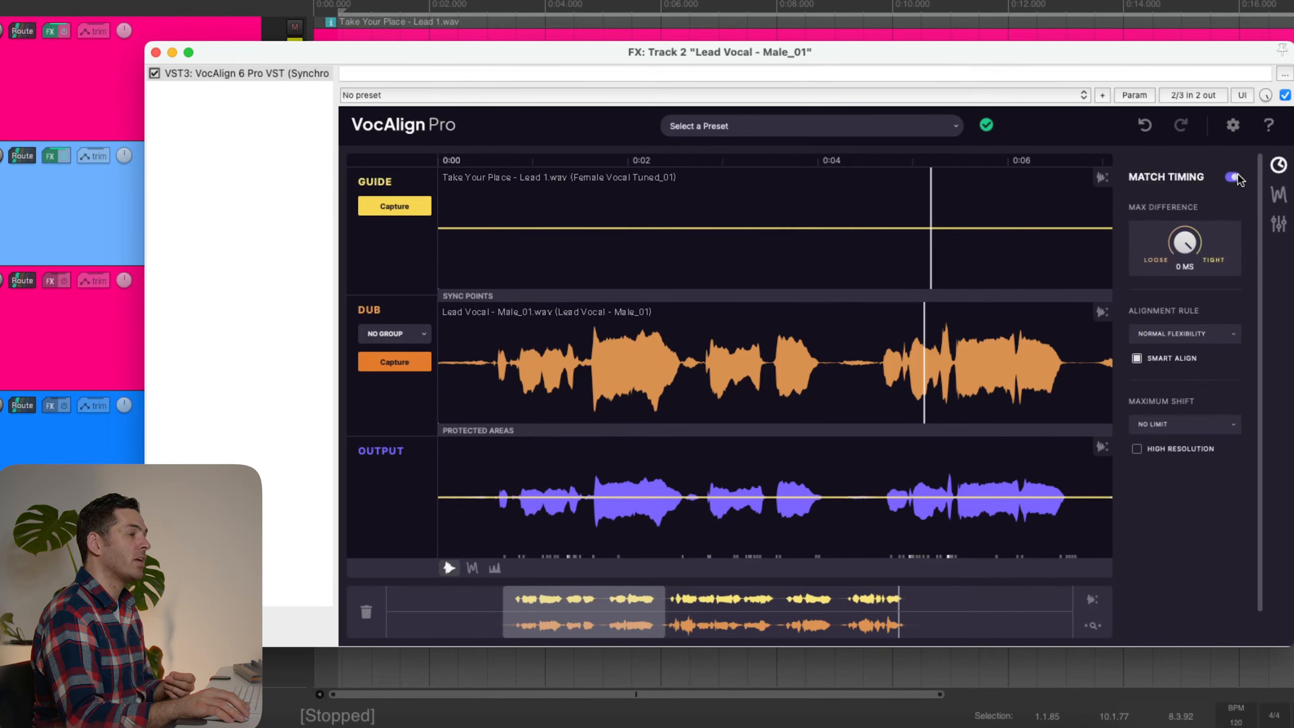
click(1279, 194)
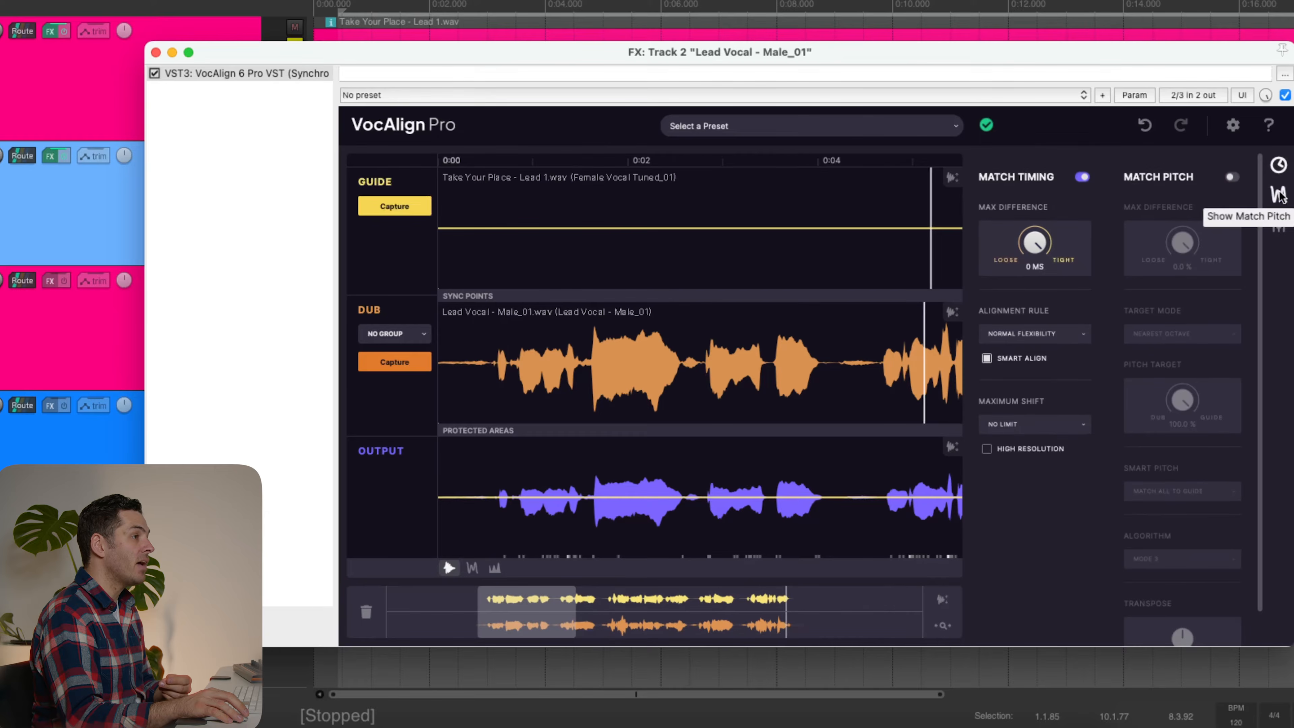
click(1232, 178)
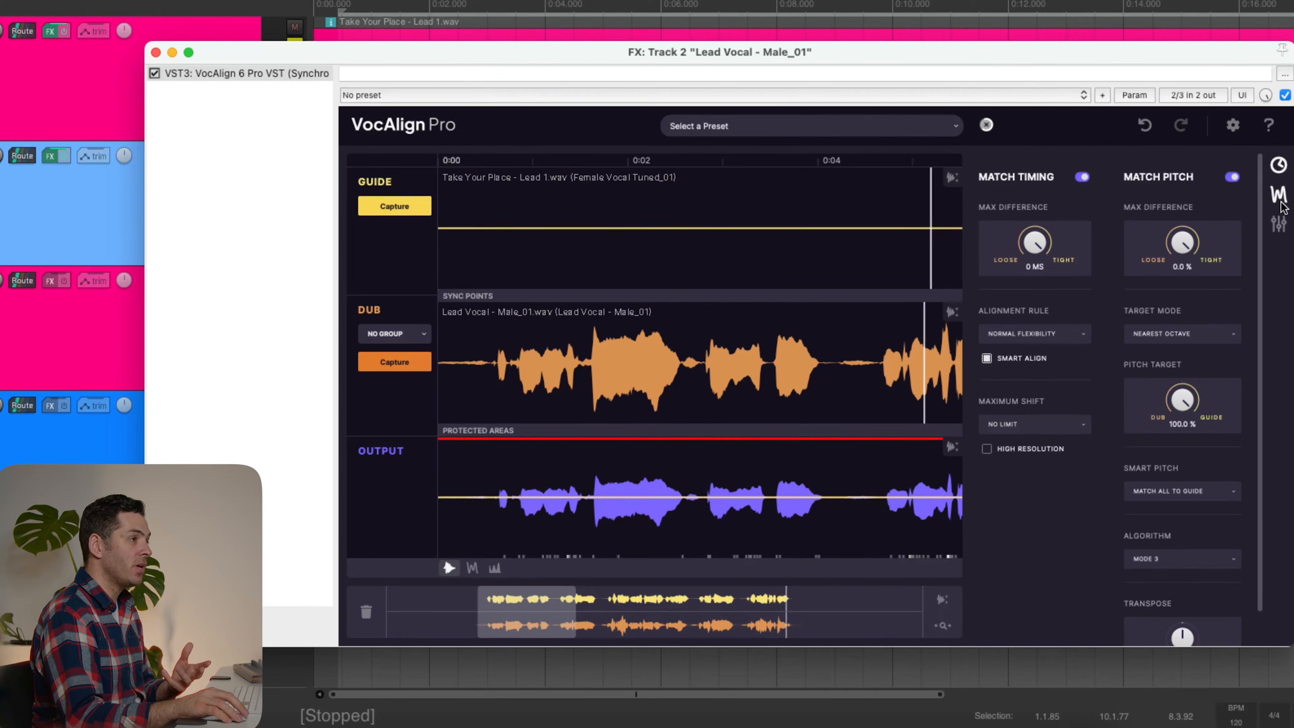
click(1280, 224)
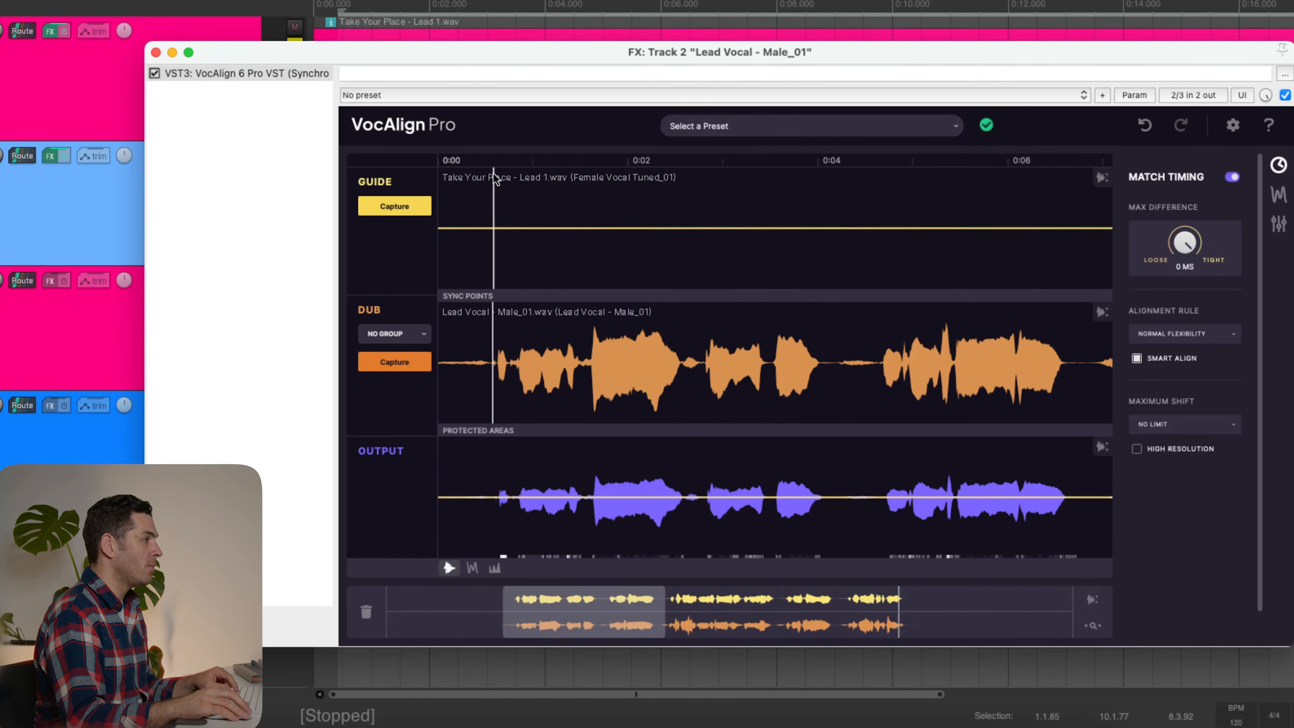
Play back the aligned male lead vocal and enlarge the height of the output waveform
key(space)
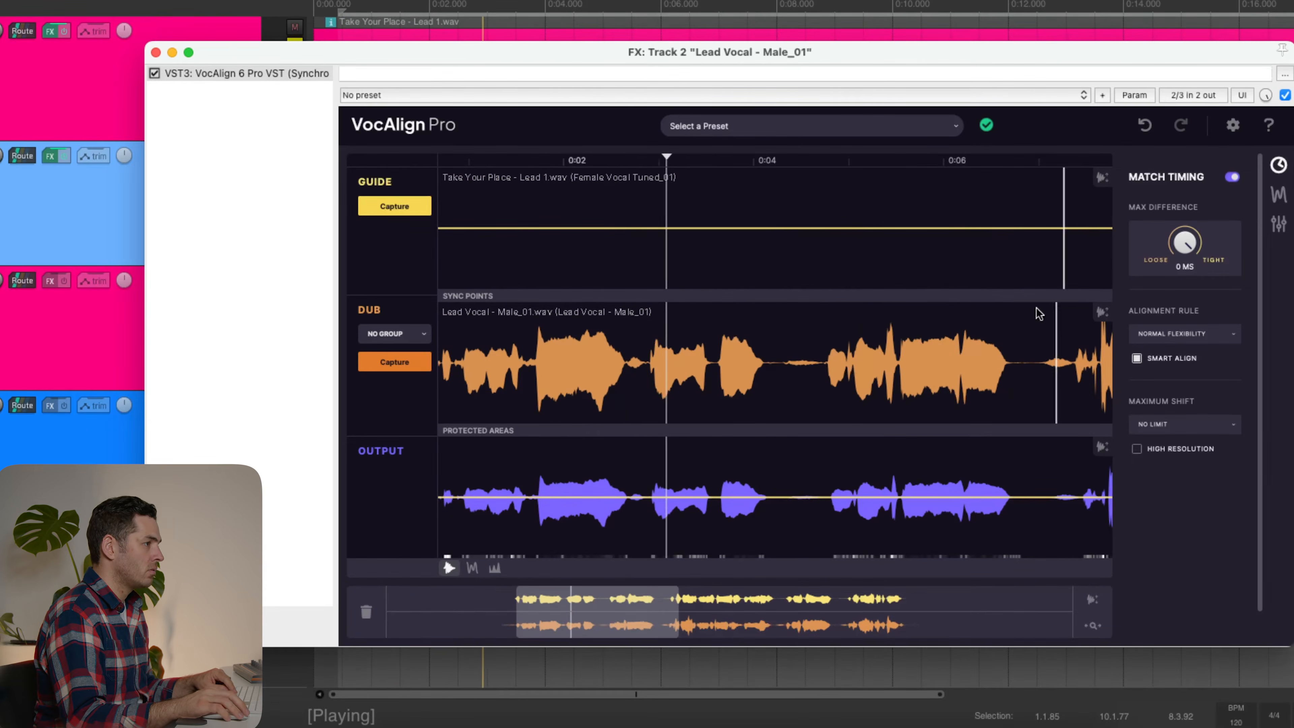
key(space)
mouse_move(1124, 454)
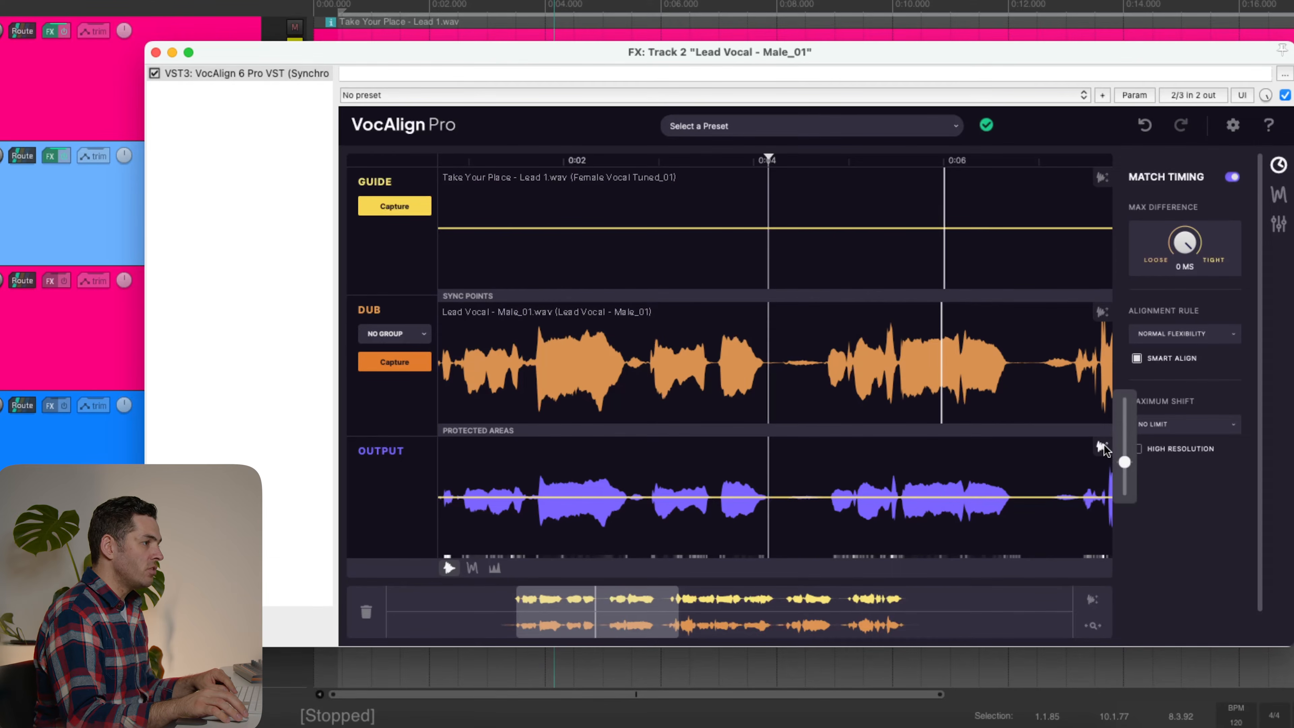
drag(1124, 463, 1125, 452)
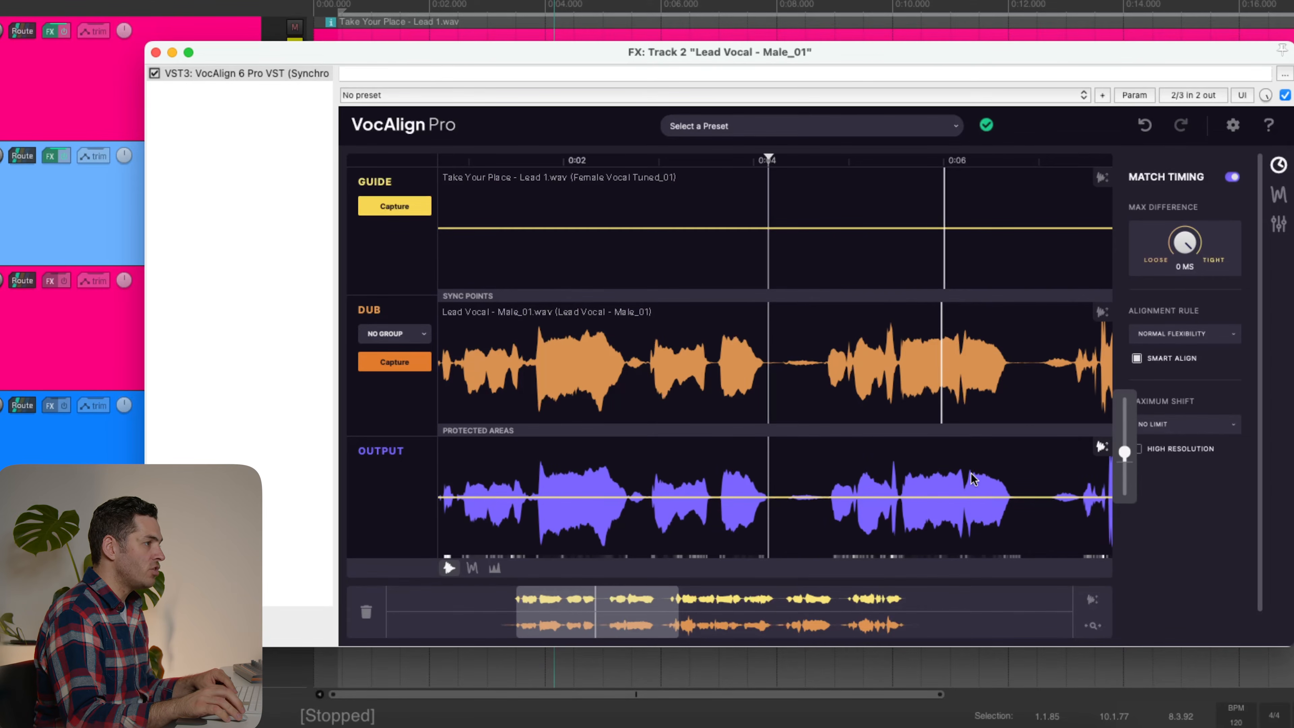
Compare the output with Match Timing off and on, and loosen its maximum difference to 37 ms
click(1232, 178)
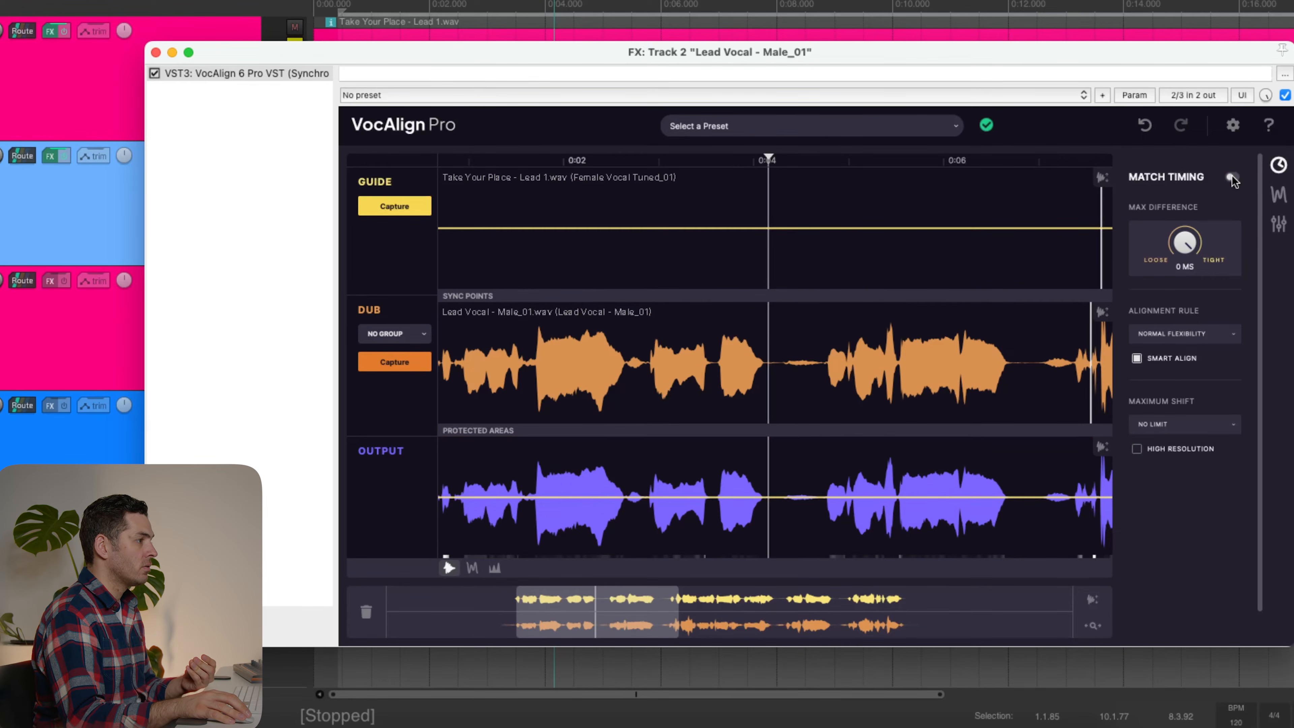
click(1232, 178)
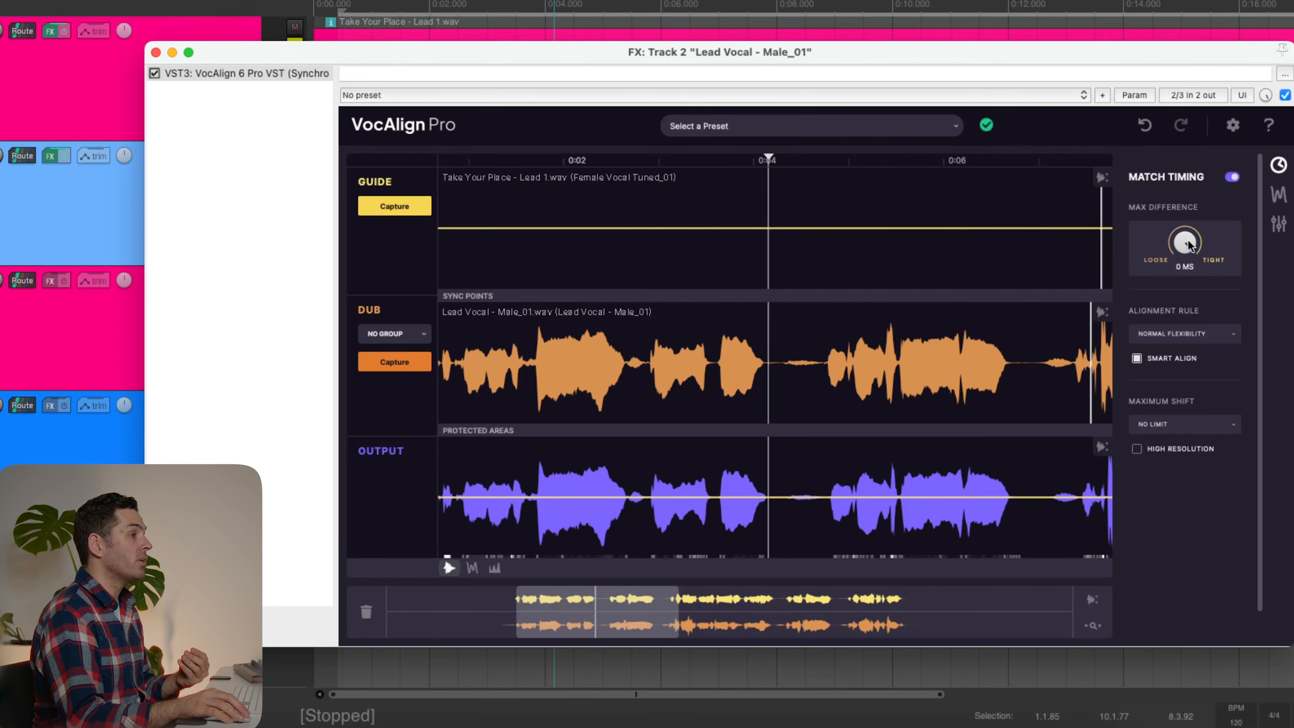
mouse_move(1187, 243)
mouse_down()
mouse_move(1187, 289)
mouse_move(1194, 240)
mouse_up()
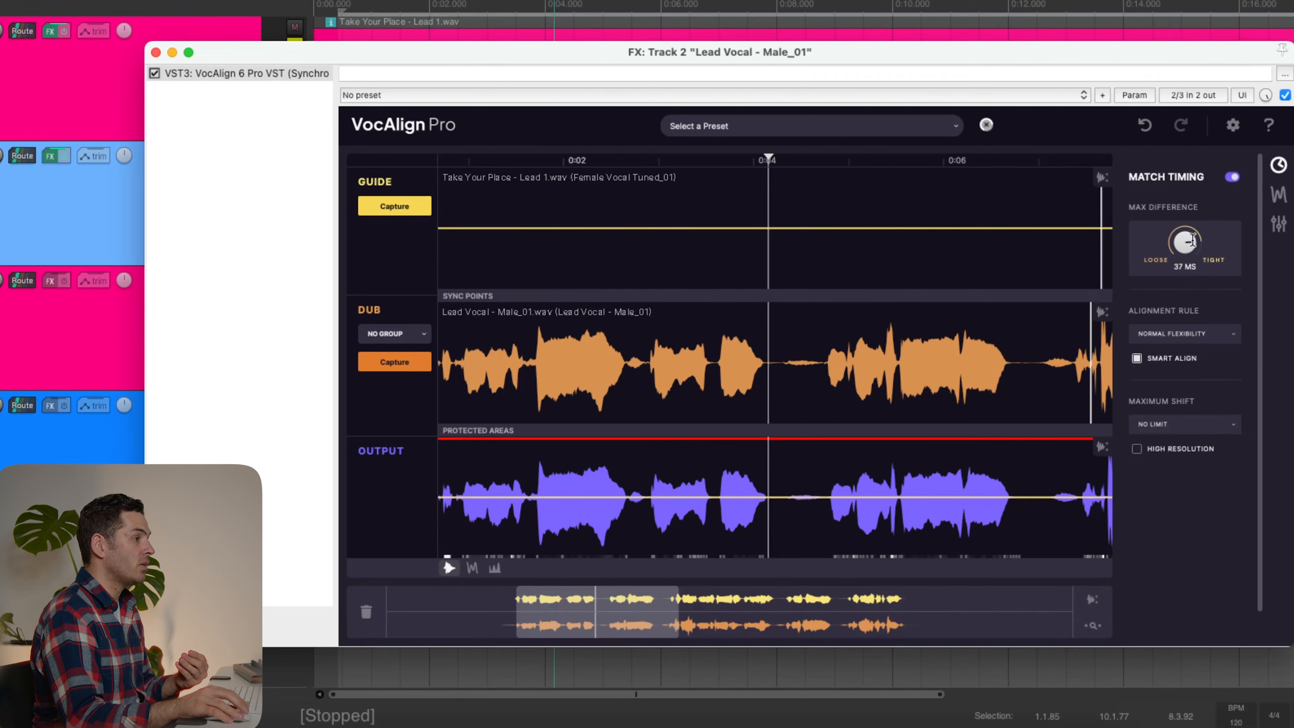
Show only the Match Pitch settings with the pitch curve display, and play the pitch-matched vocal from near the start
click(1278, 196)
click(1279, 165)
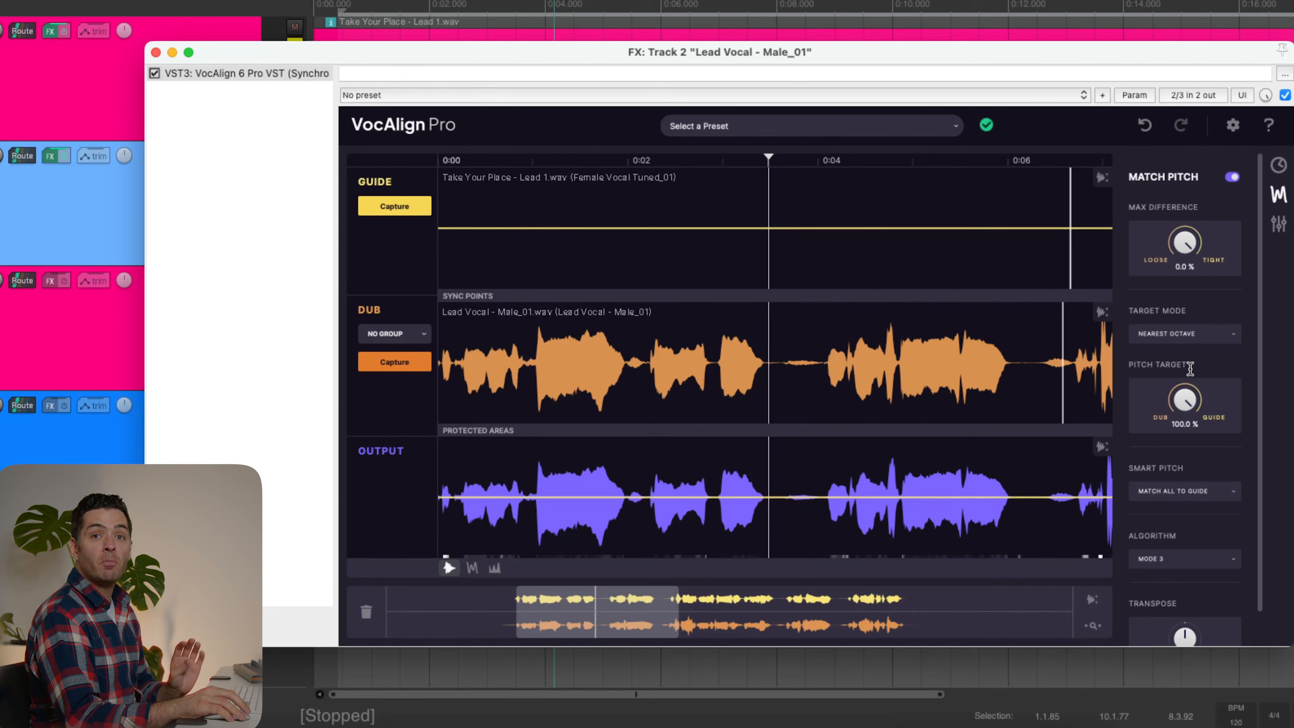
click(472, 568)
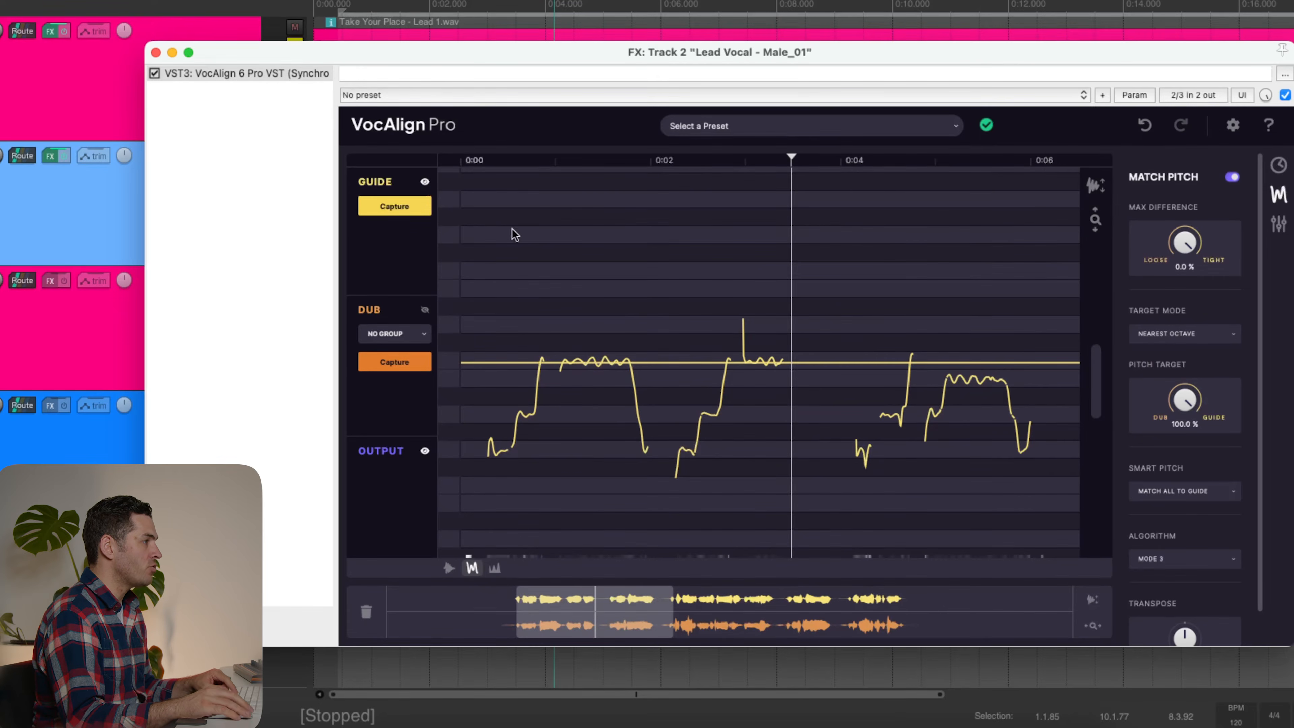
click(481, 159)
key(space)
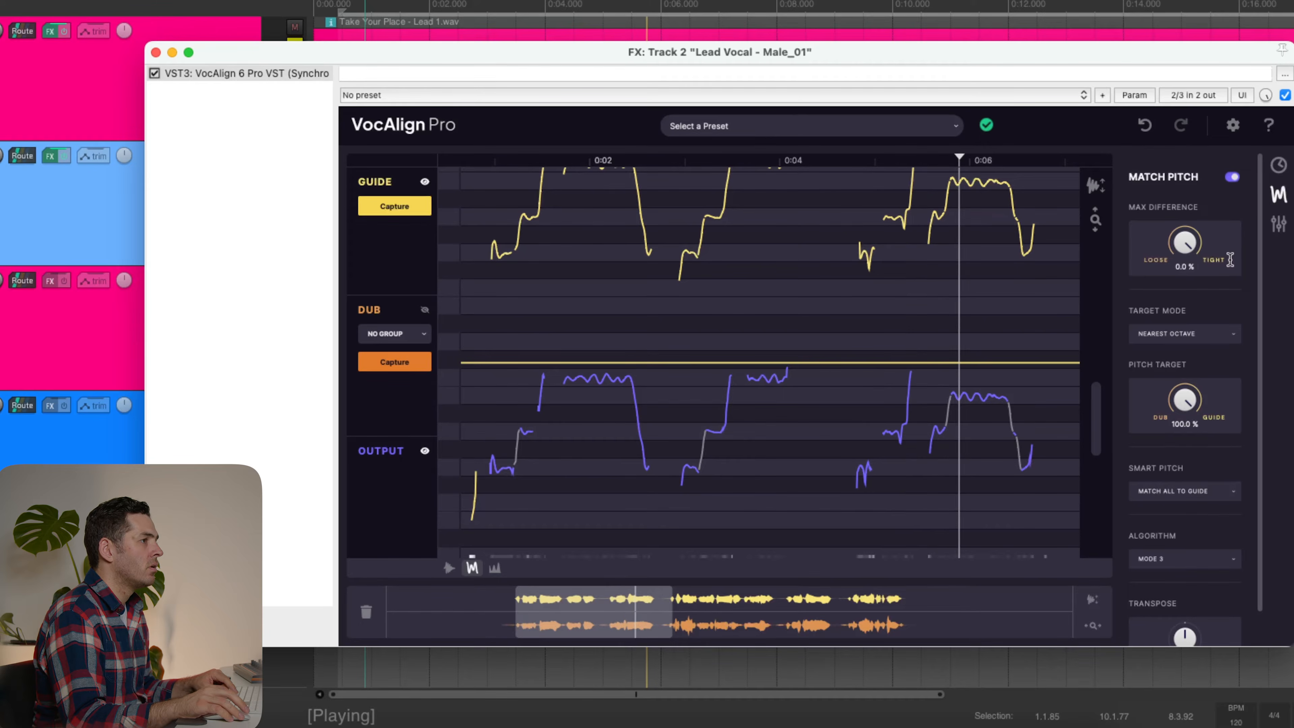
key(space)
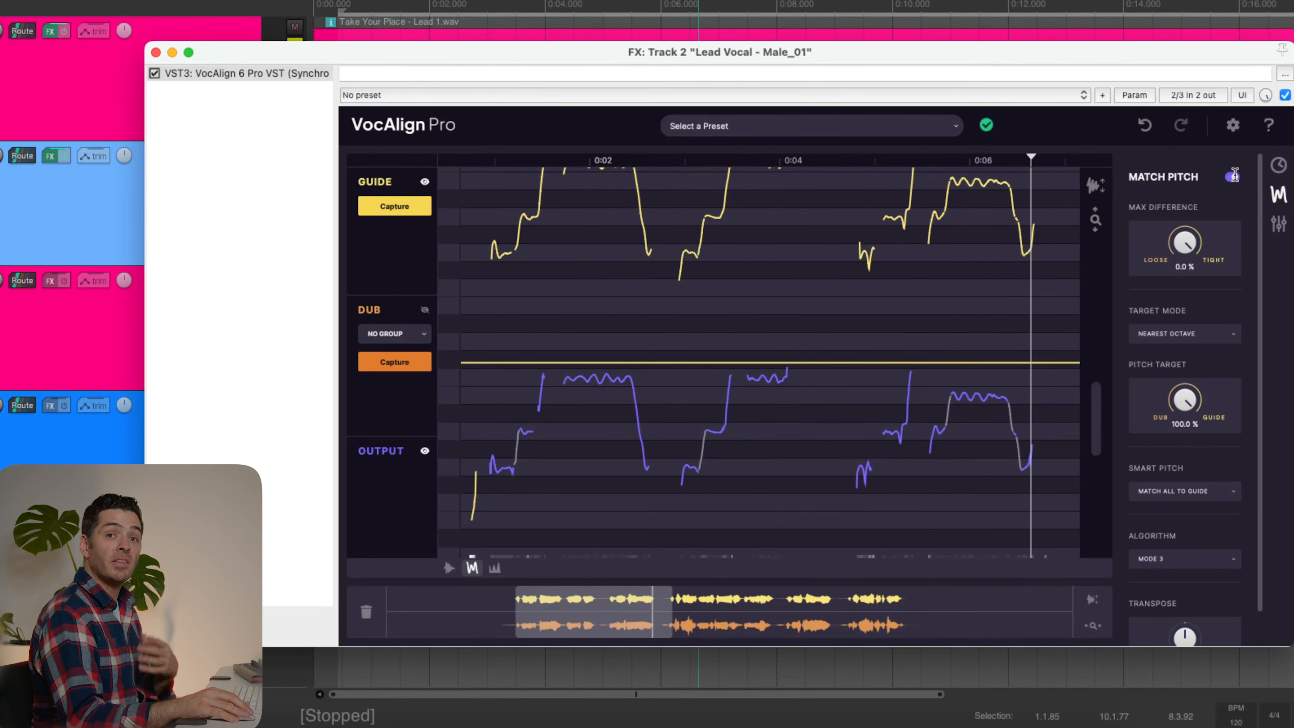
Compare the output pitch curve against the guide with Match Pitch off and on
click(1234, 176)
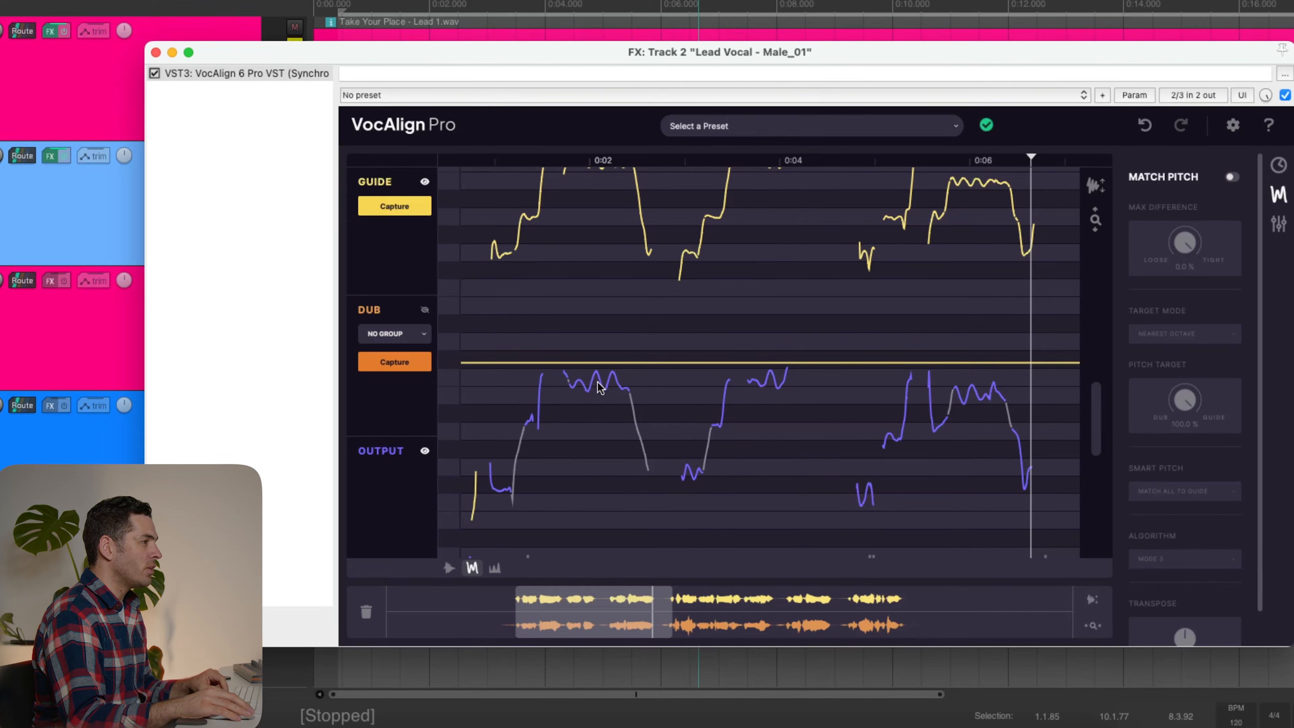
click(1234, 177)
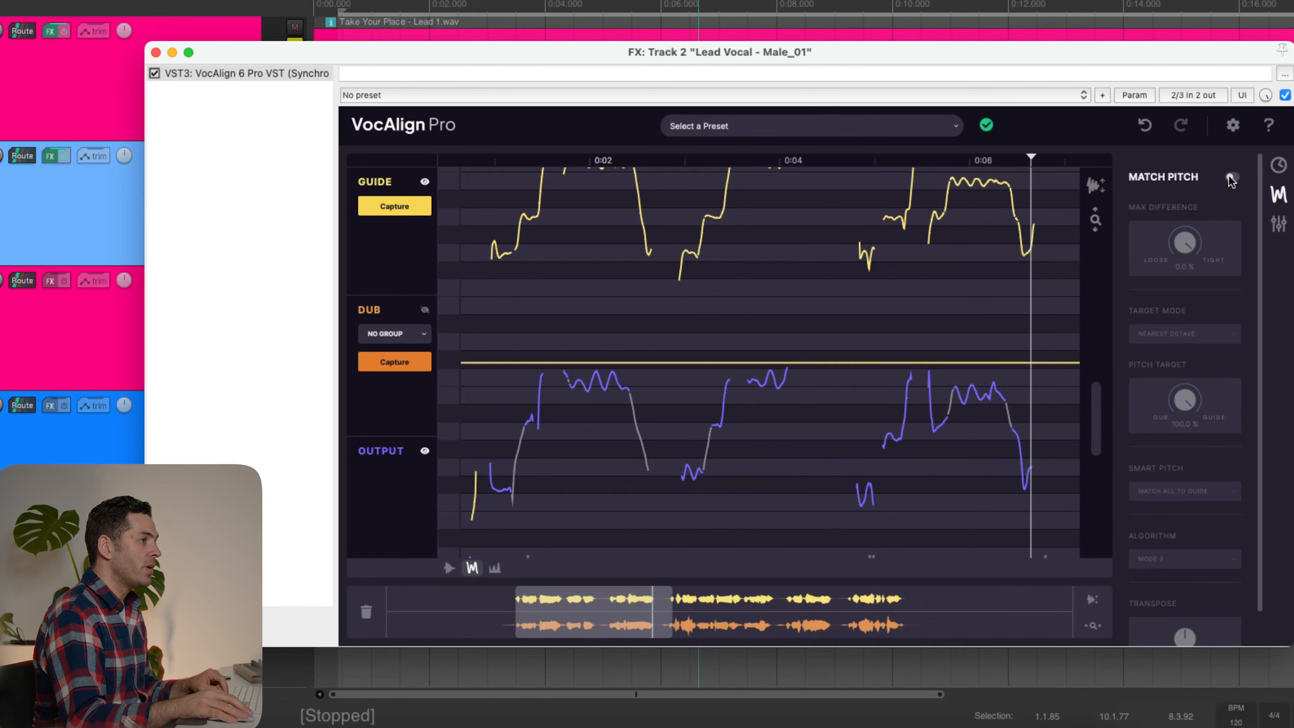
scroll(610, 439, up, 3)
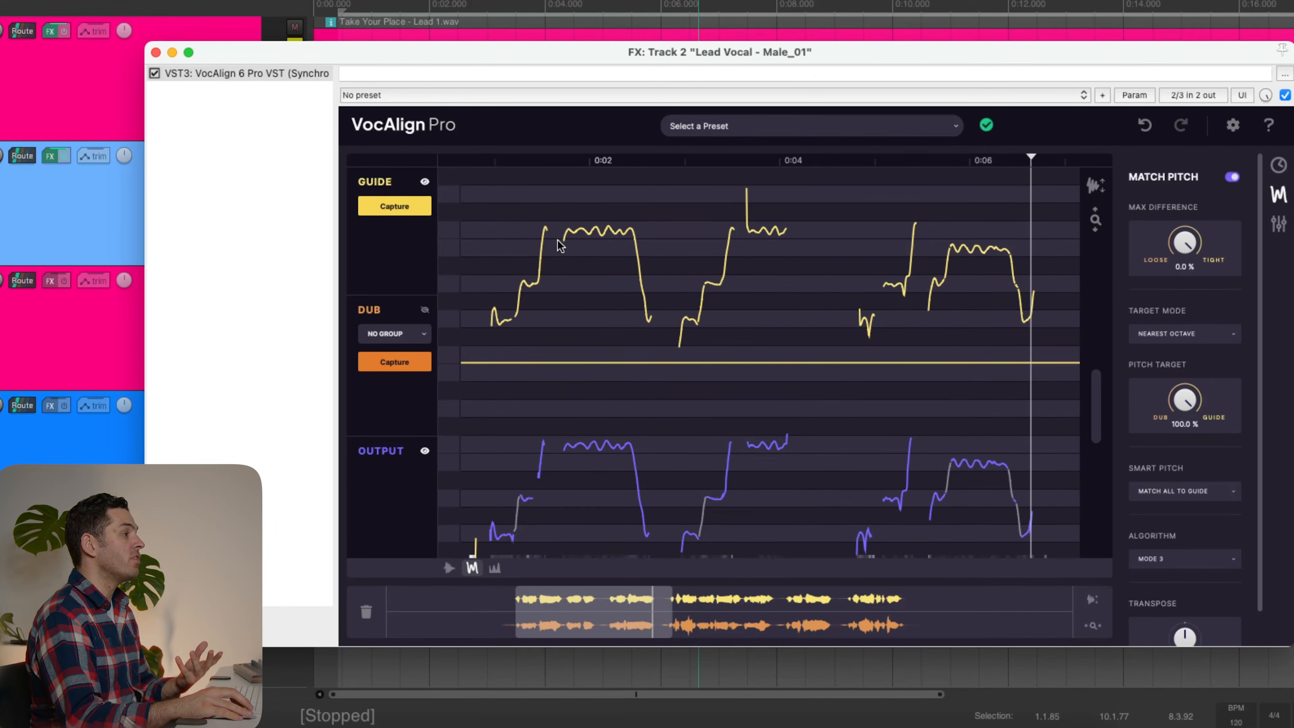
scroll(561, 252, down, 3)
Audition the male lead vocal from near the start with Match Pitch off and again with it on
click(1232, 177)
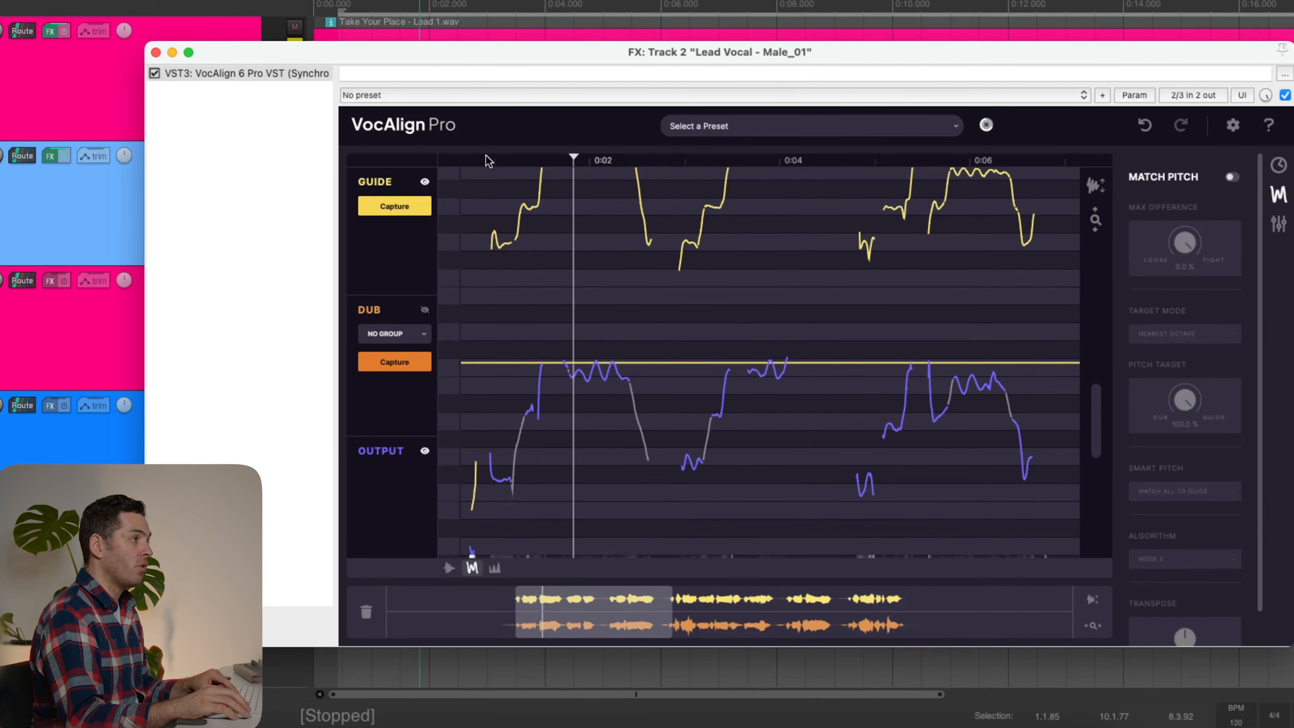
click(499, 161)
key(space)
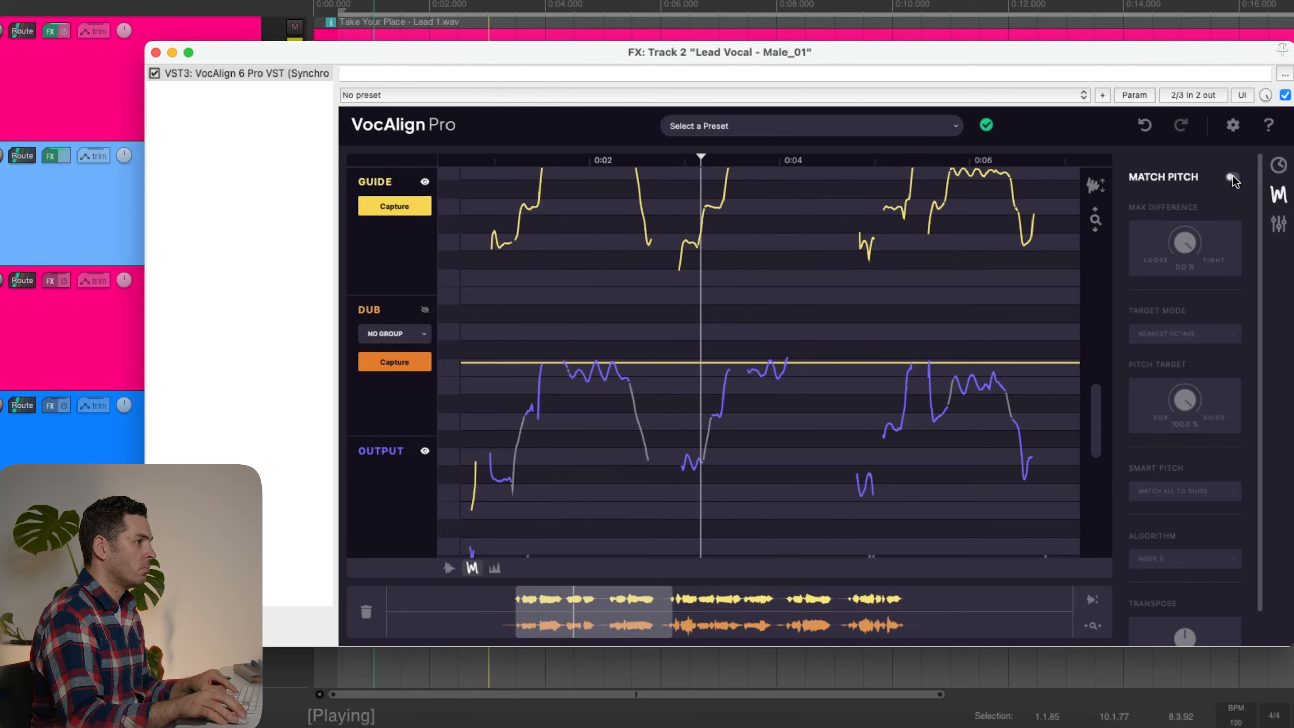
key(space)
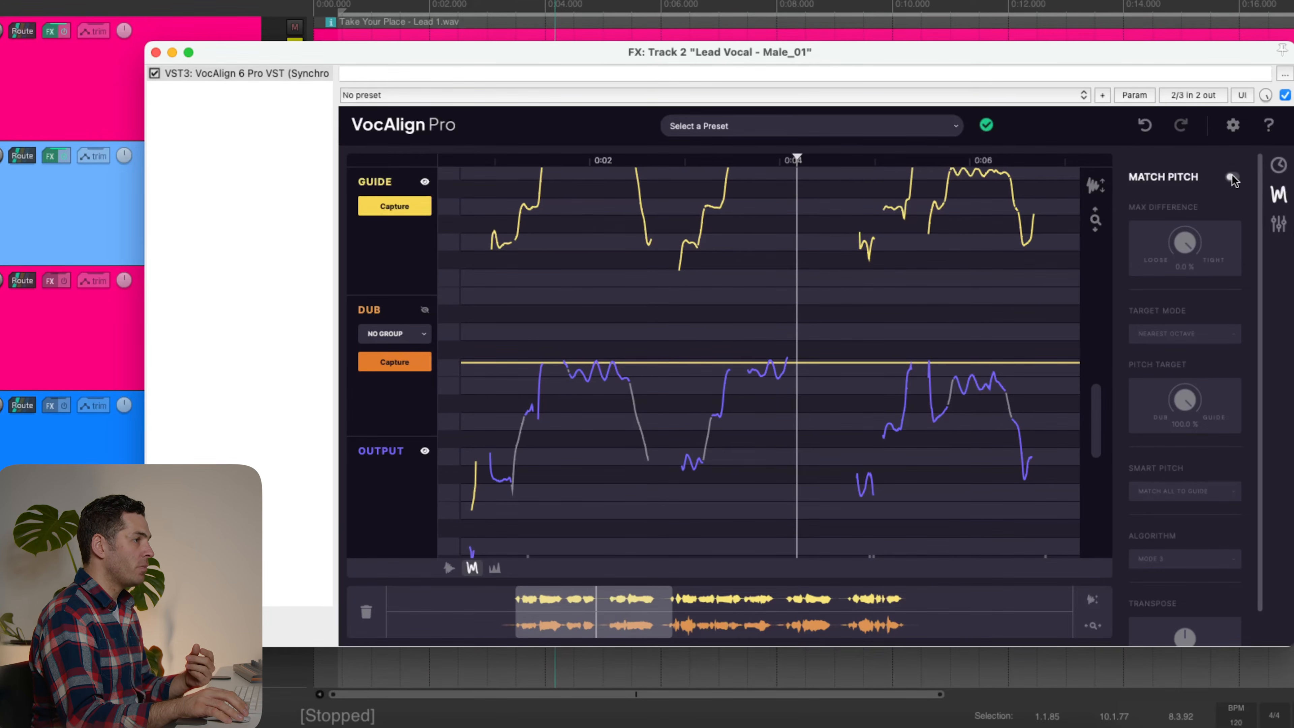
click(1232, 178)
click(476, 161)
key(space)
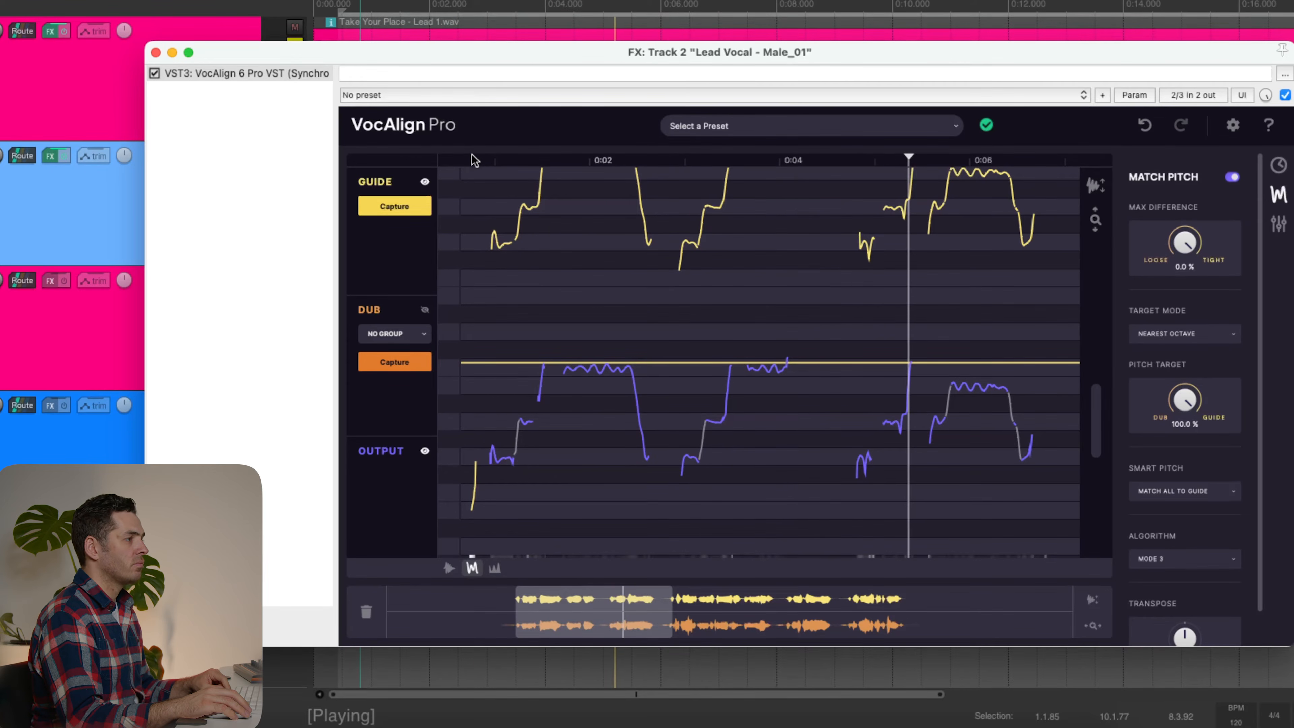
key(space)
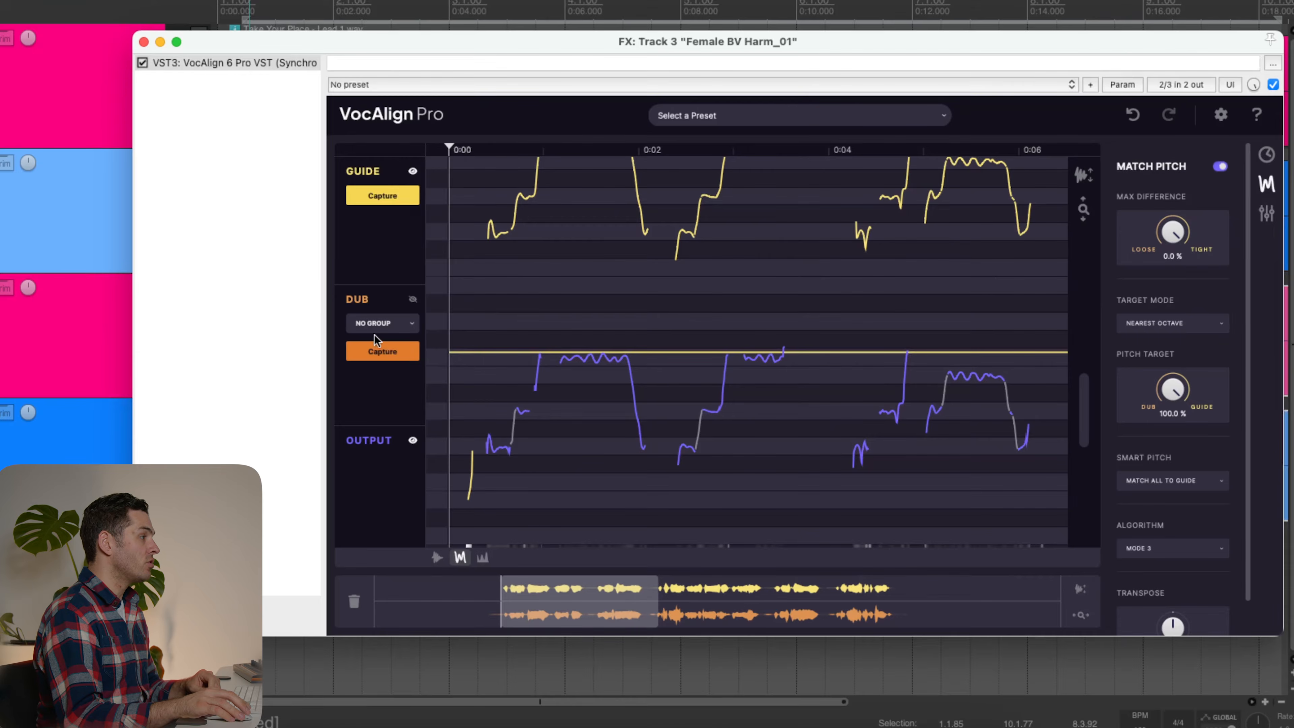
Assign the dub in the Female BV Harm_01 track's VocAlign Pro to Group: 1, and select the backing-vocal clips for capture
click(376, 324)
click(418, 366)
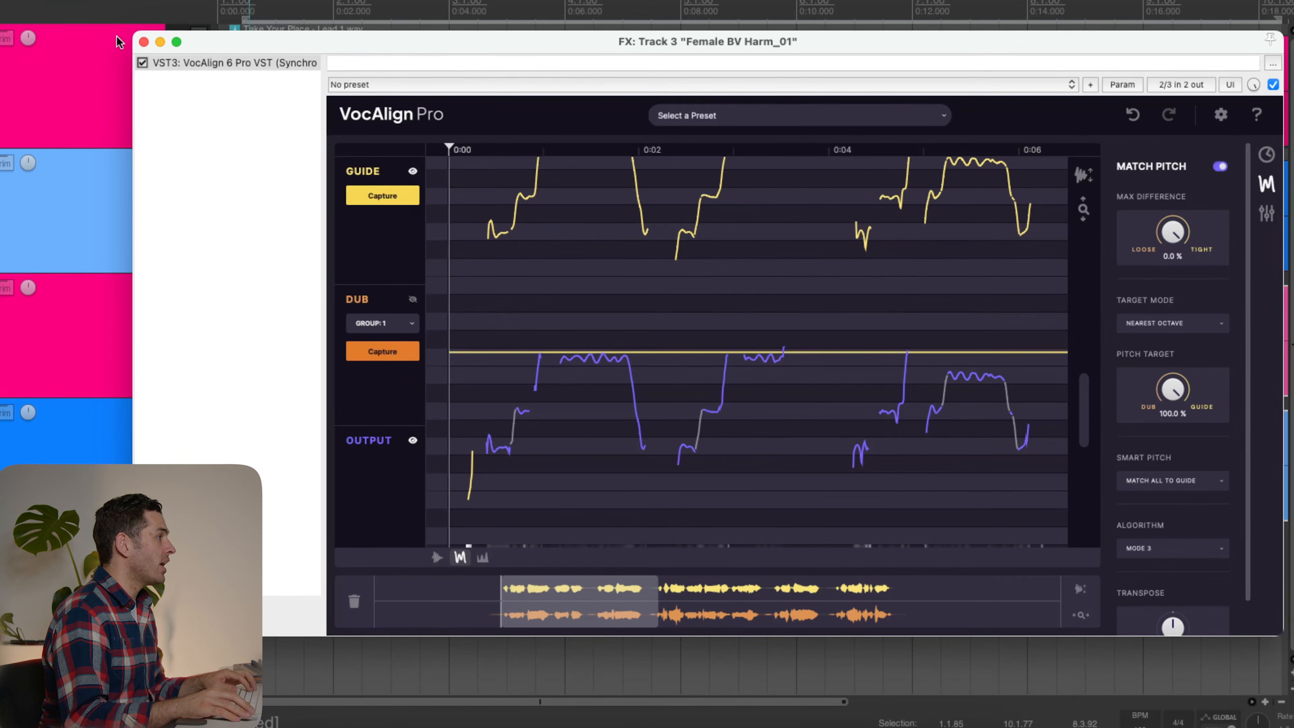
drag(256, 42, 432, 37)
click(272, 471)
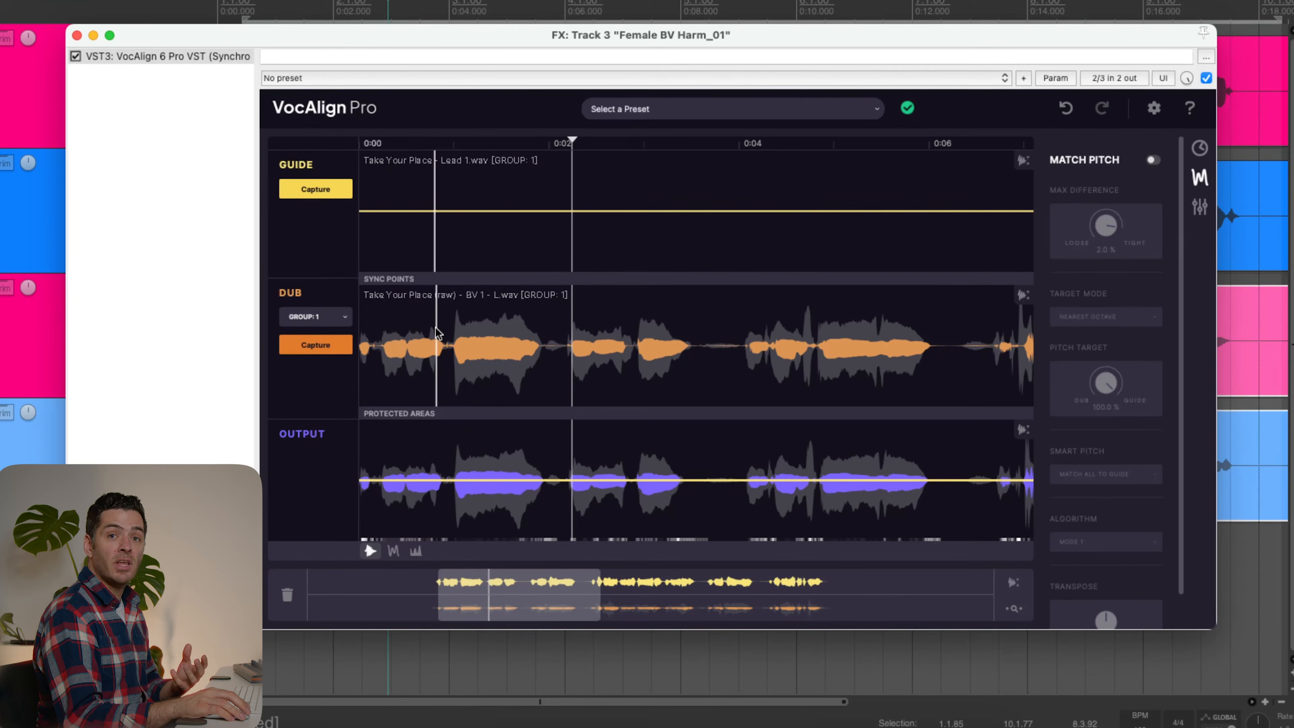
Open the list of captured dub audio and show Lead Vocal - Male_01.wav in the dub display
right_click(437, 329)
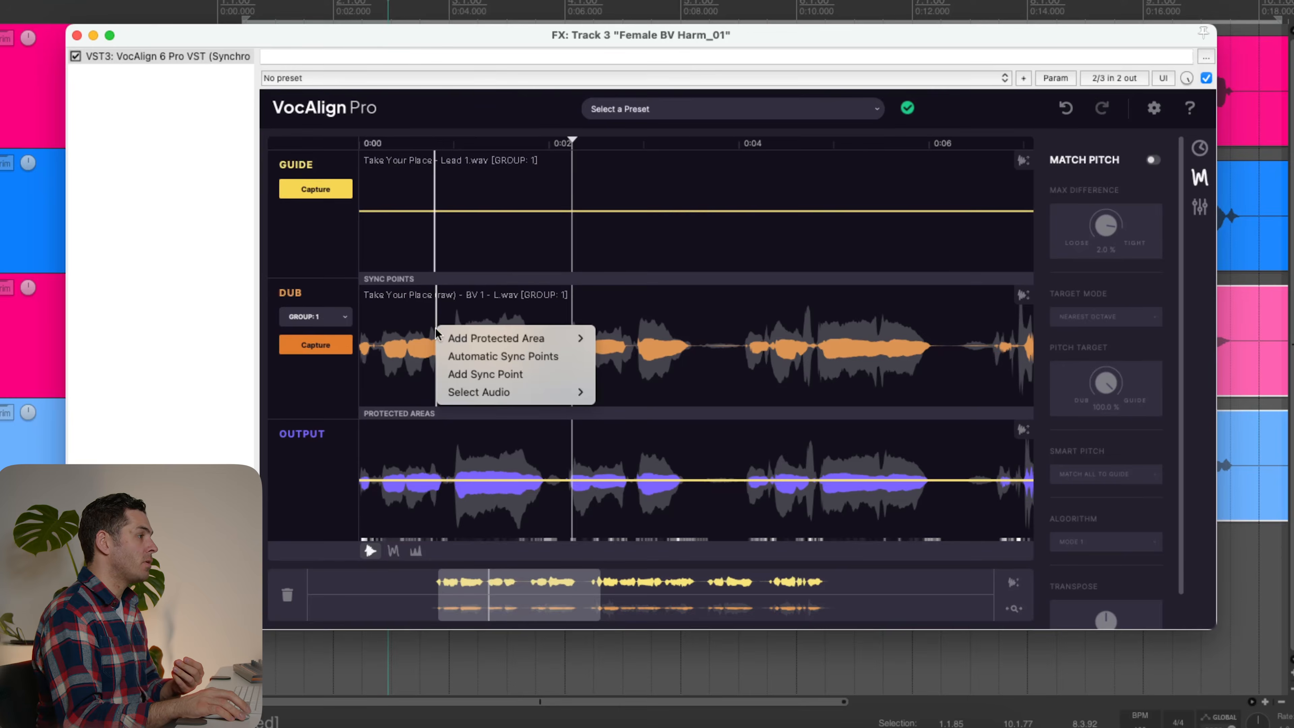
mouse_move(478, 390)
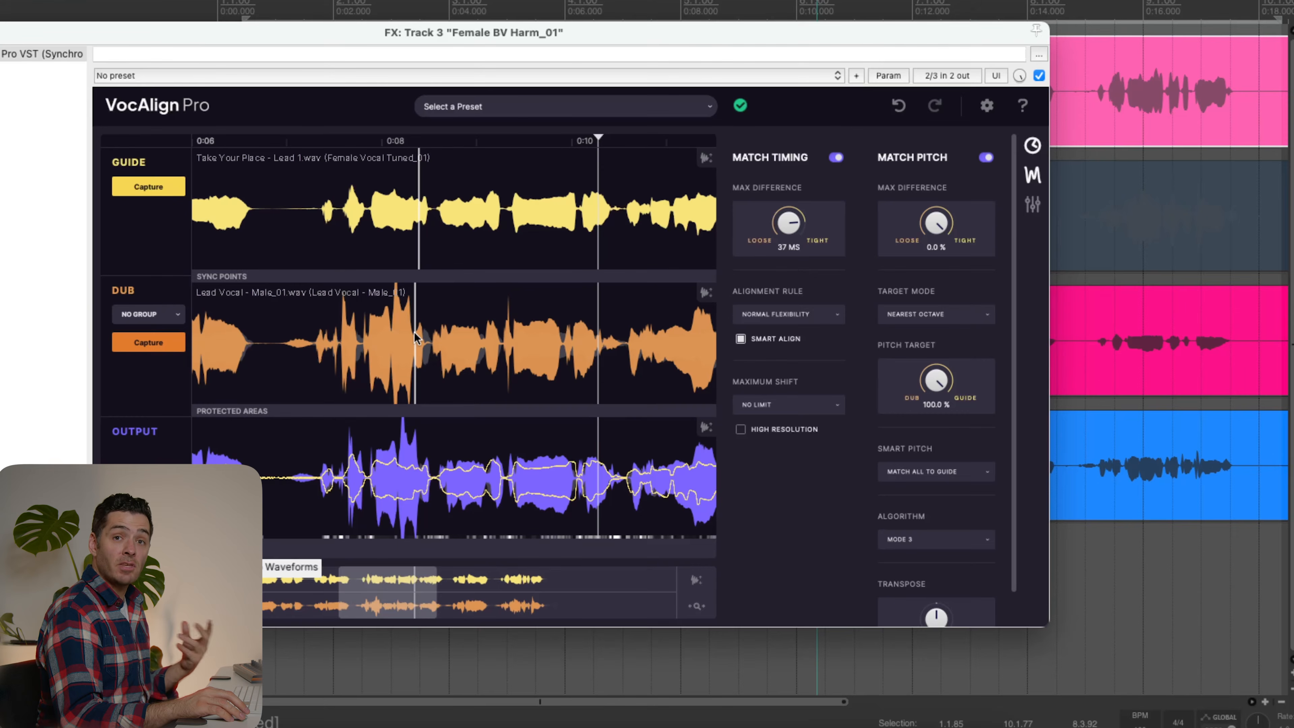
right_click(393, 329)
mouse_move(448, 394)
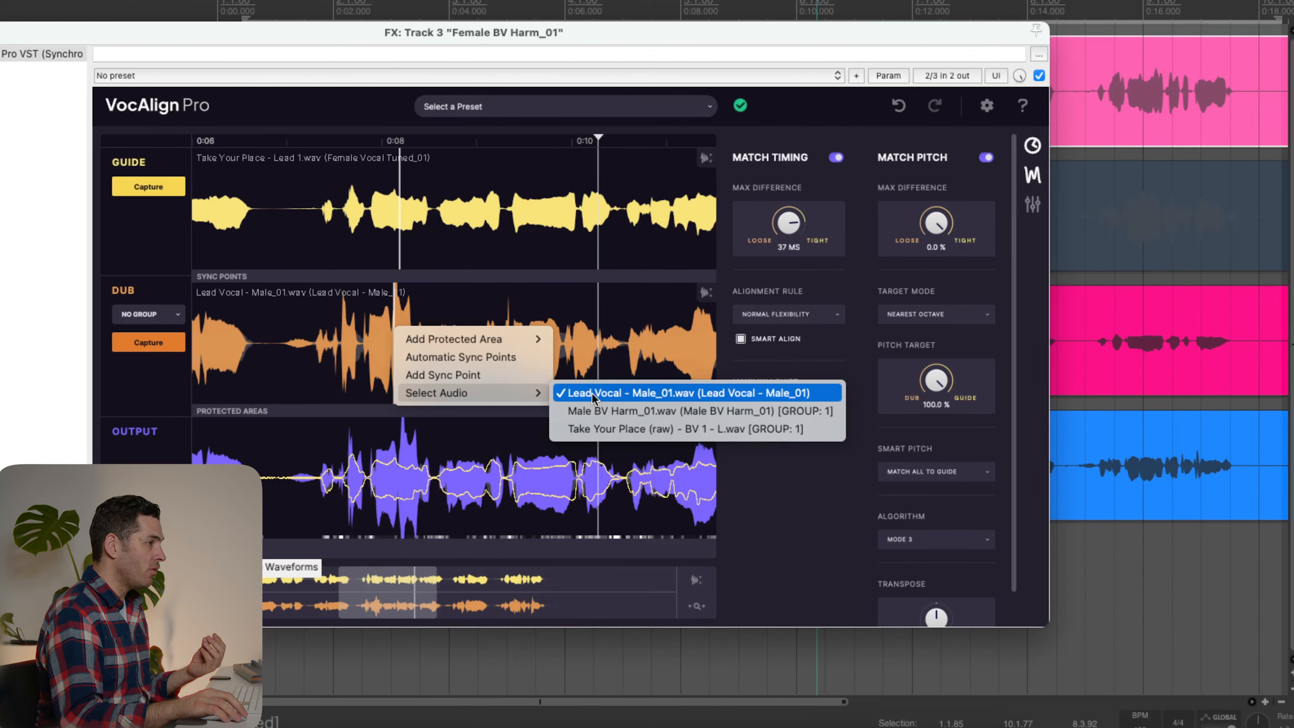
click(618, 392)
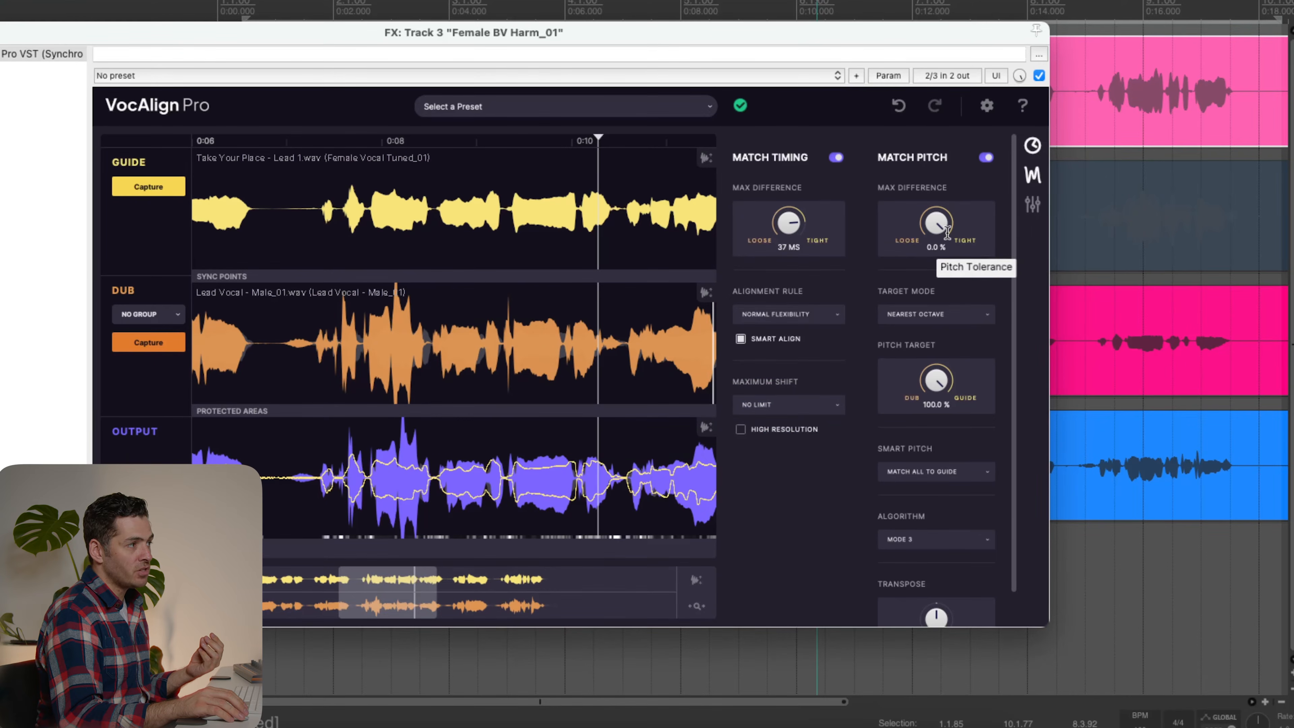
Switch the dub display to the grouped Male BV Harm_01.wav audio
right_click(420, 338)
mouse_move(460, 402)
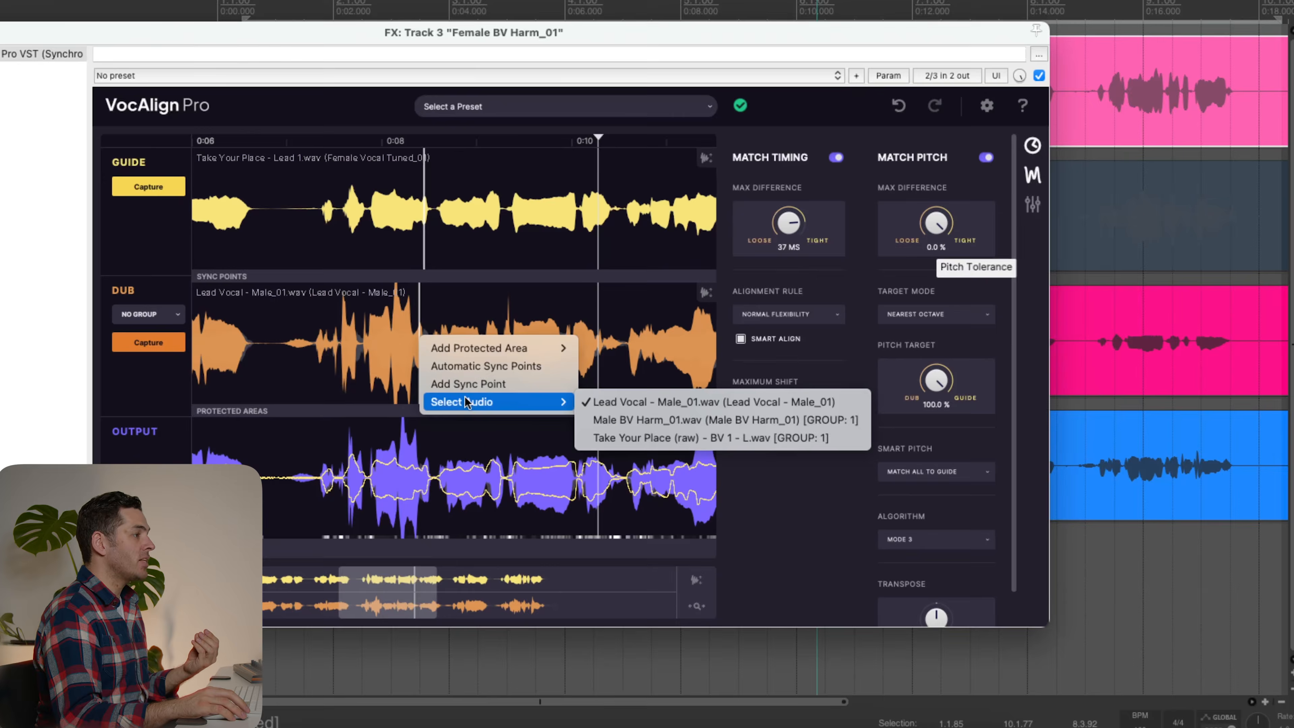
click(679, 422)
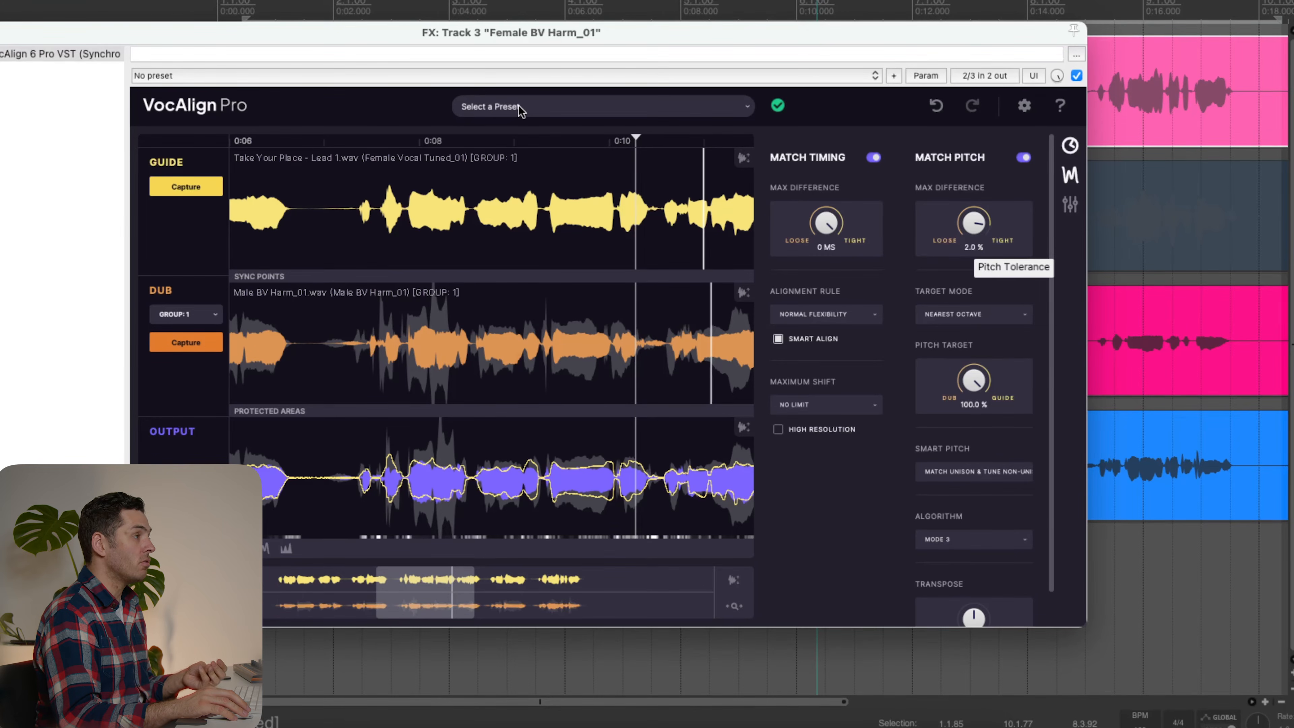
Apply the Slightly Loose- Timing + Pitch Match Unison+ Tune Harmony preset to the group and play it from the beginning
click(519, 106)
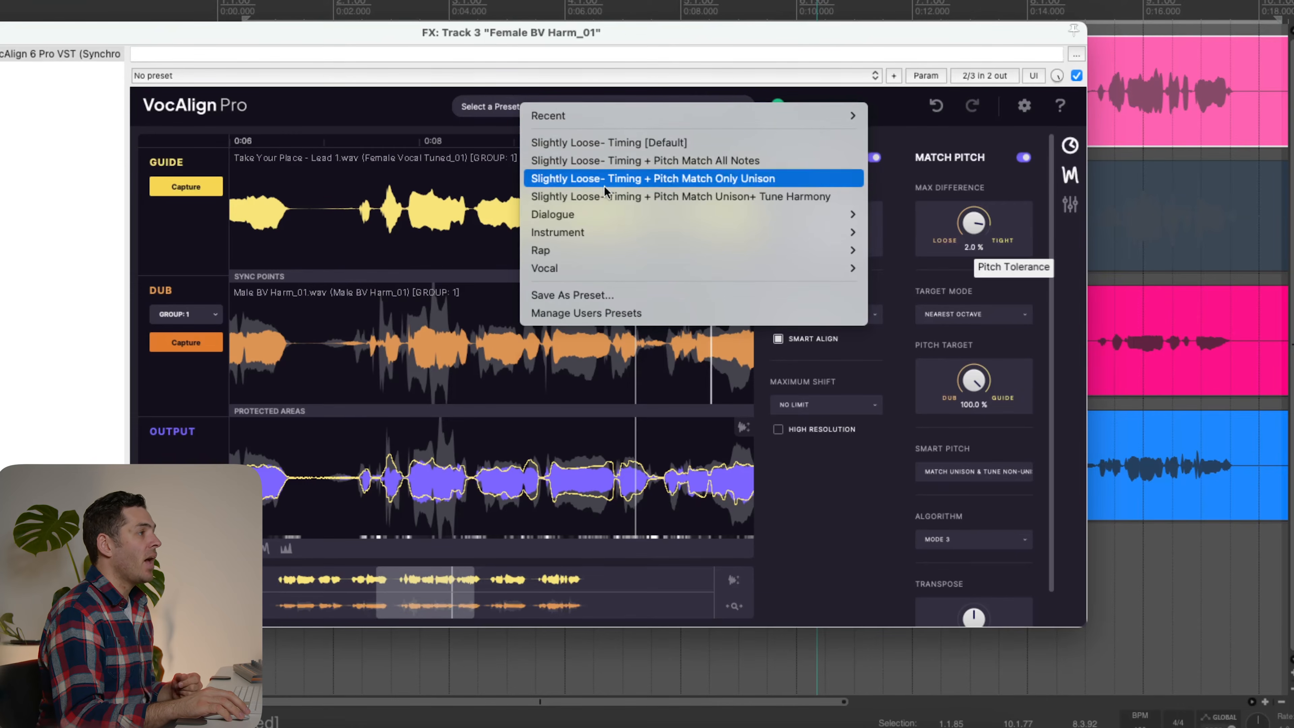
click(617, 196)
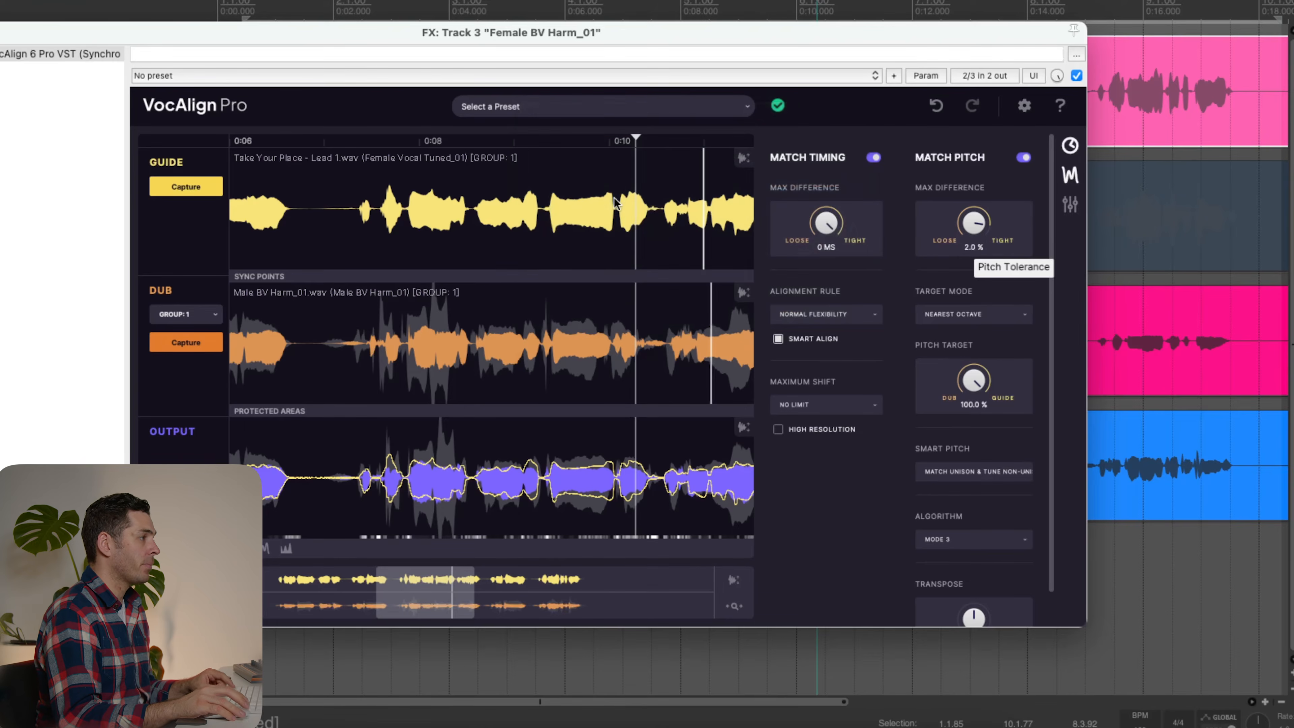
click(262, 142)
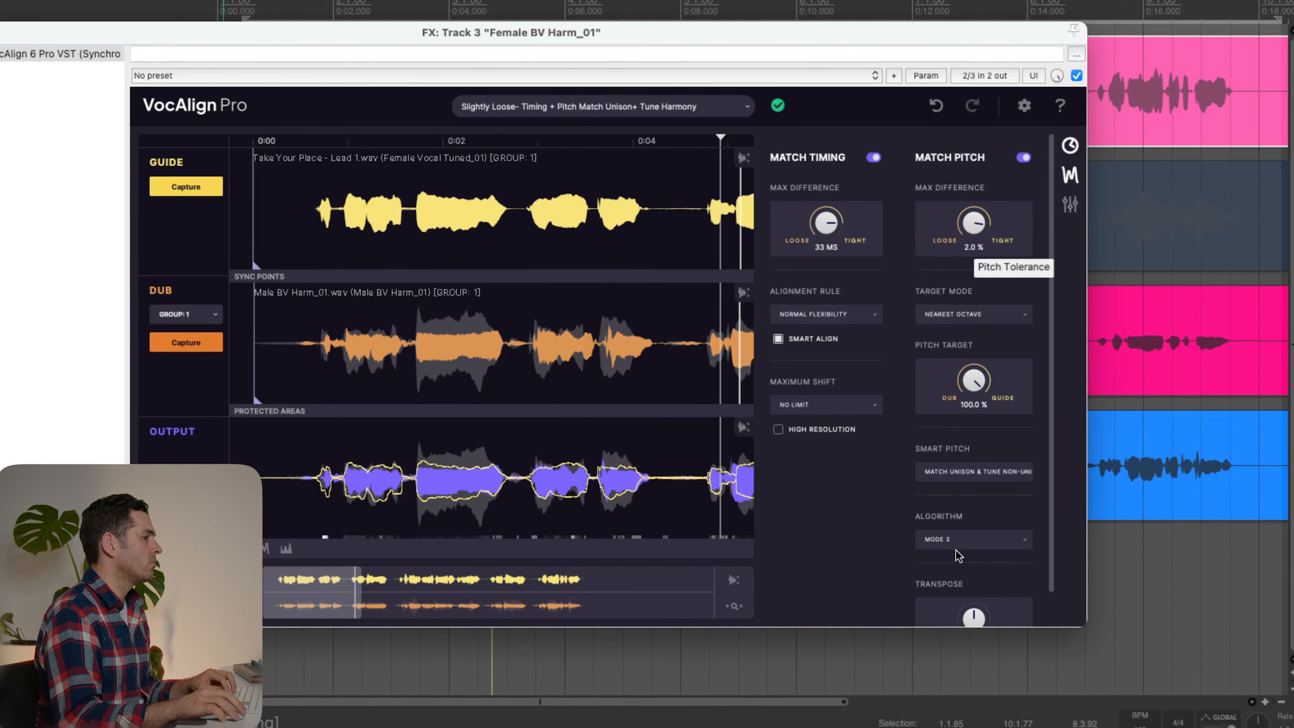
Try Smart Pitch as Match Unison Only, audition it as Match All to Guide, and return it to Match Unison & Tune Non-Unison
click(975, 472)
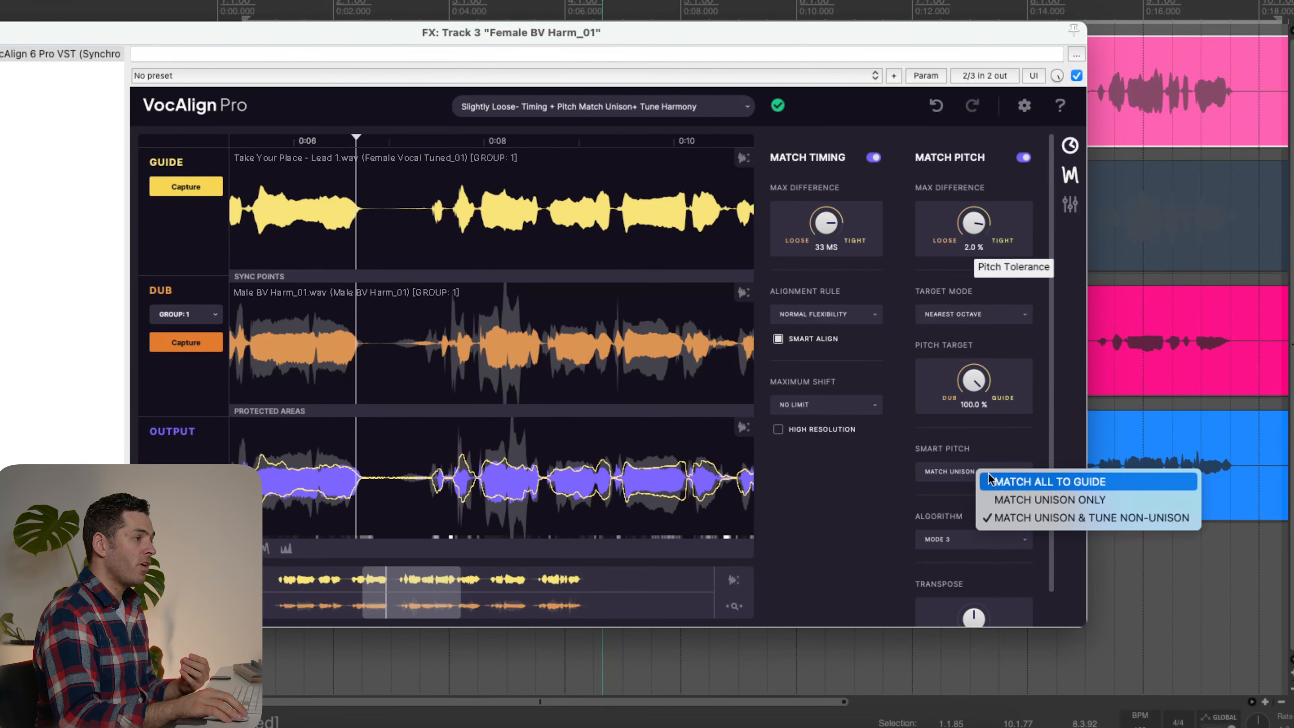
click(999, 500)
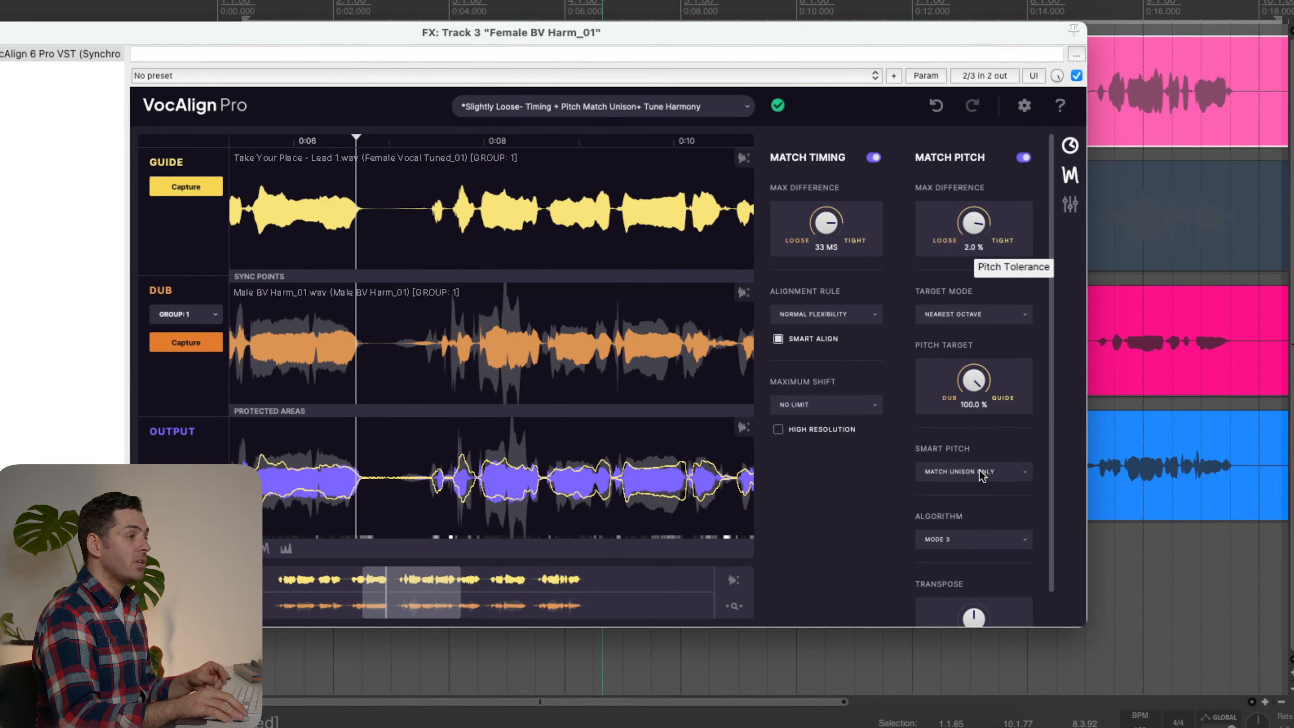
click(983, 474)
click(1006, 479)
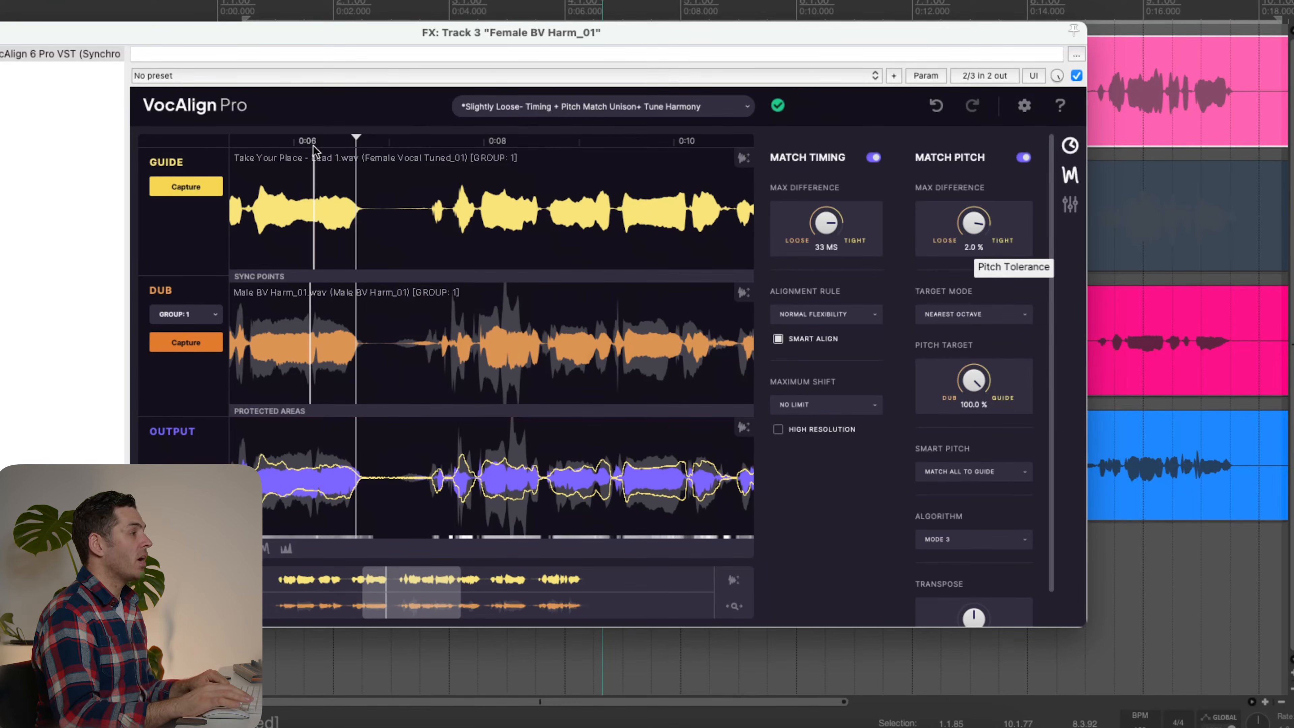
key(space)
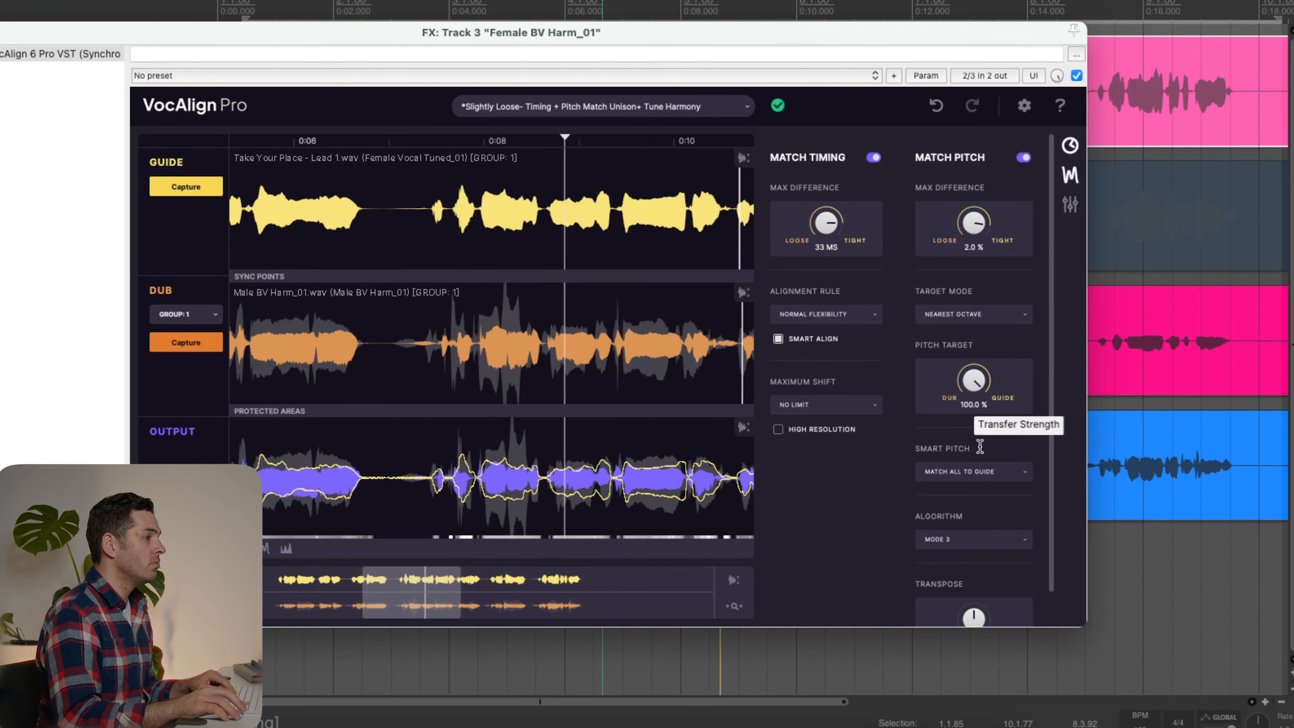
click(956, 471)
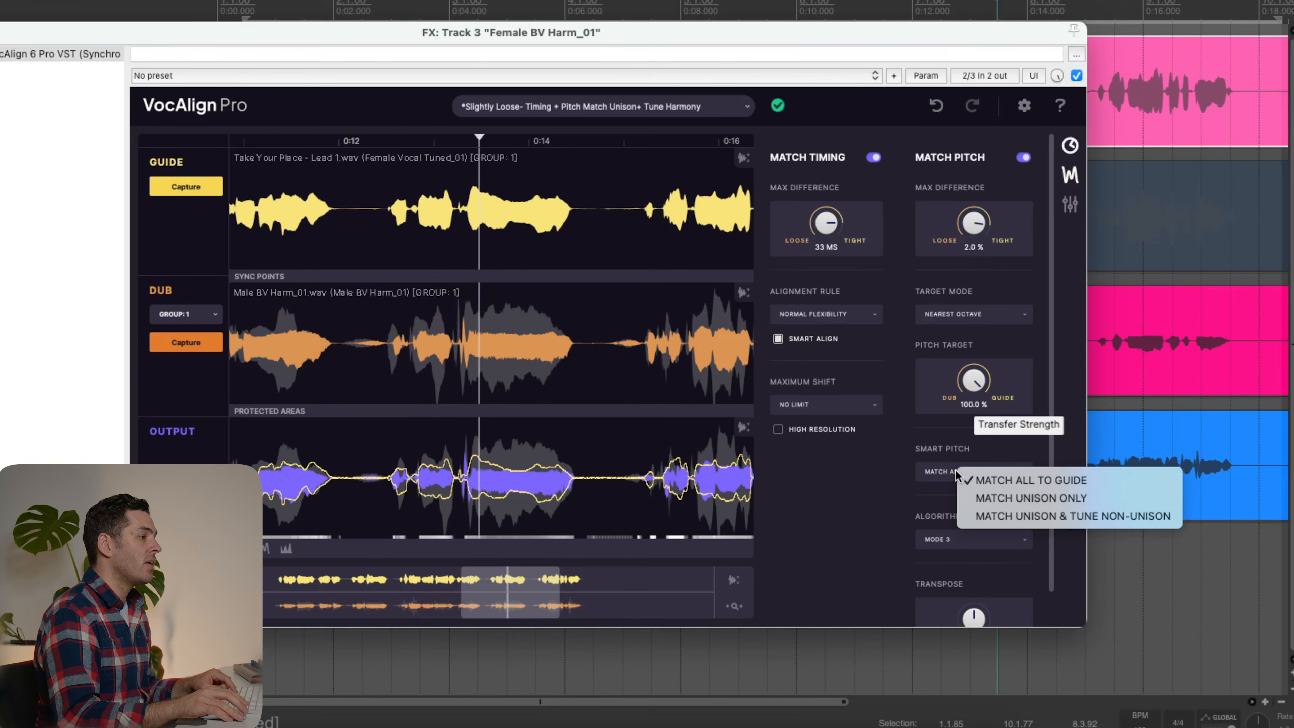
click(1005, 513)
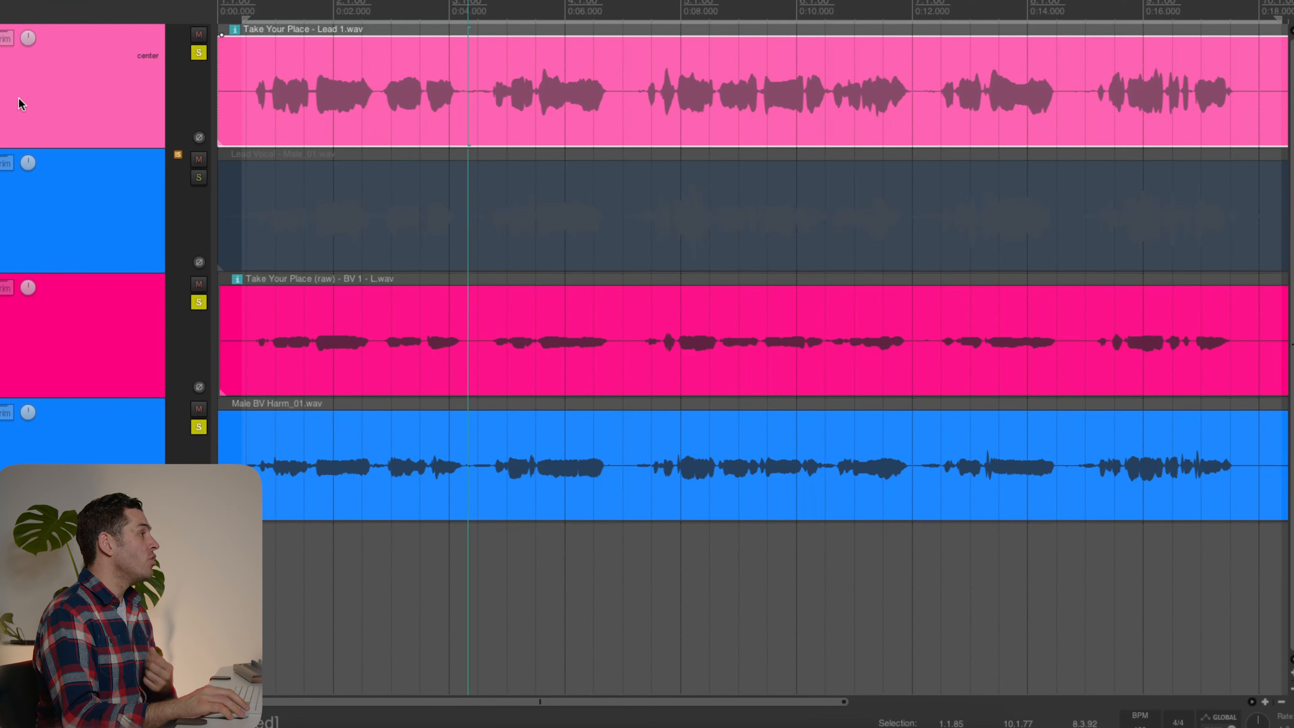
Render the tuned female lead vocal track to a mono stem, muting the original, and place the edit cursor near the start
right_click(3, 117)
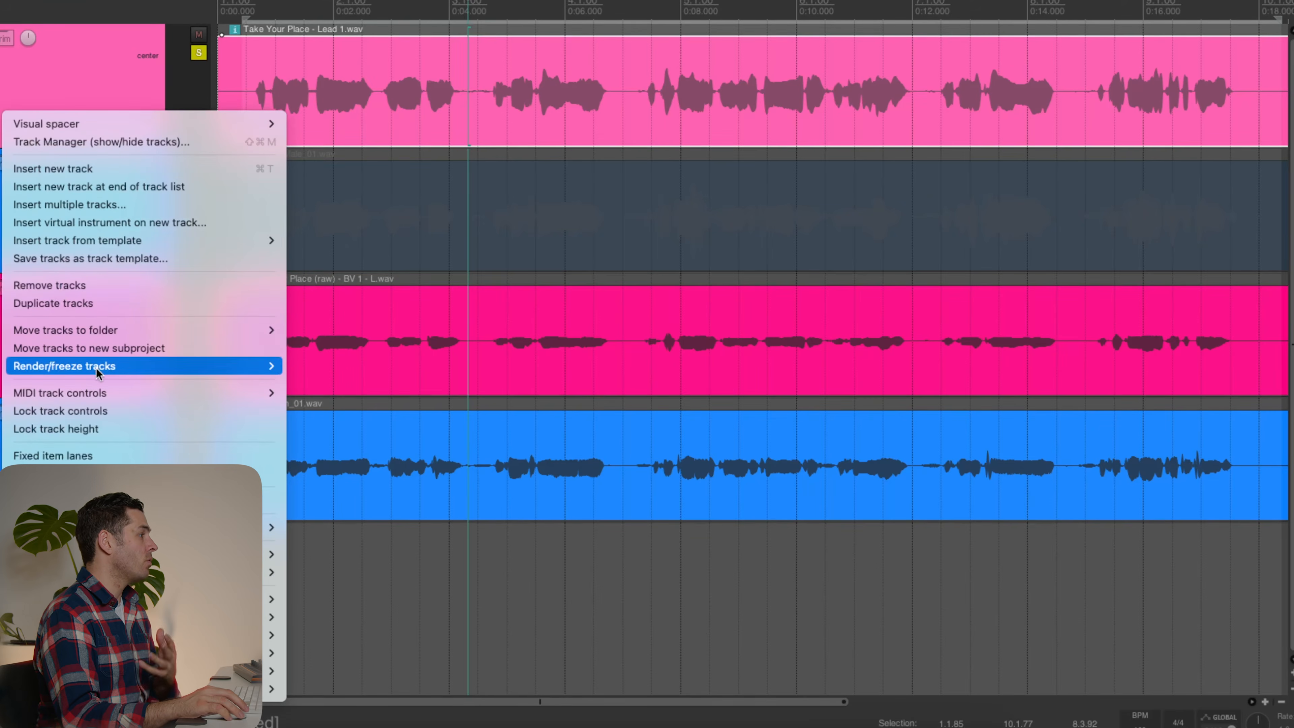
mouse_move(89, 368)
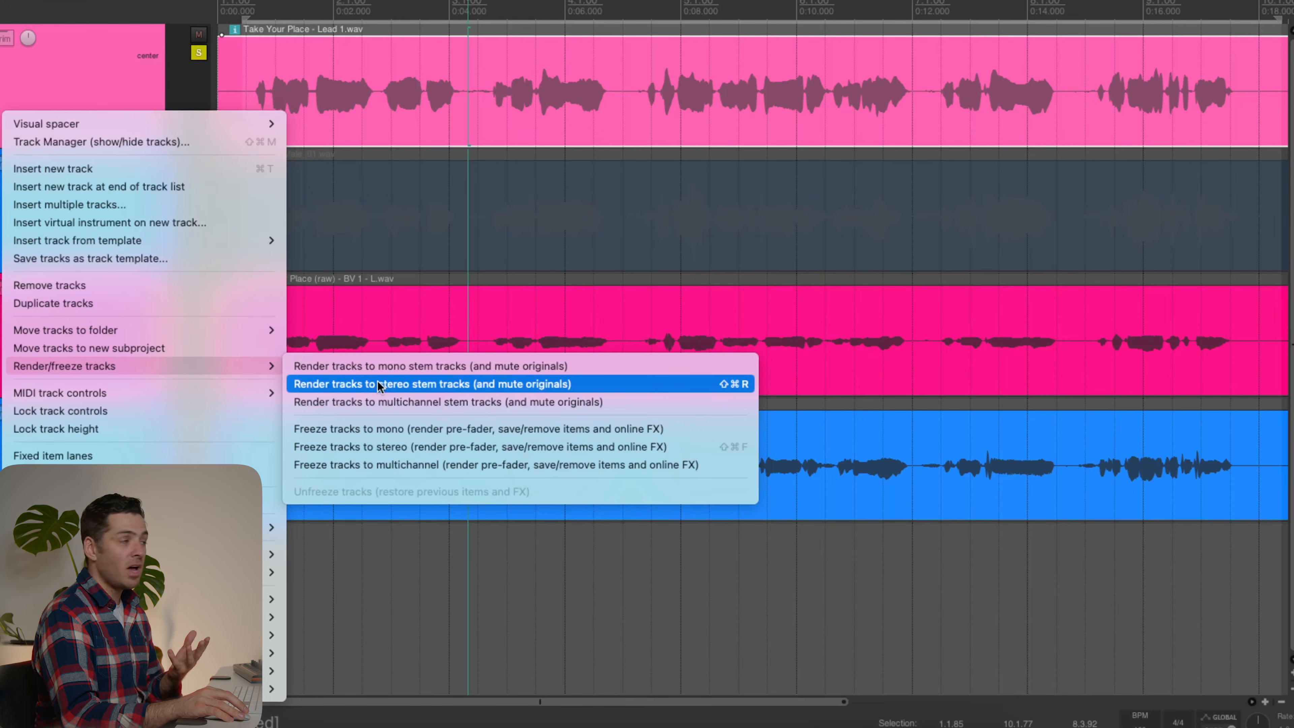
click(398, 365)
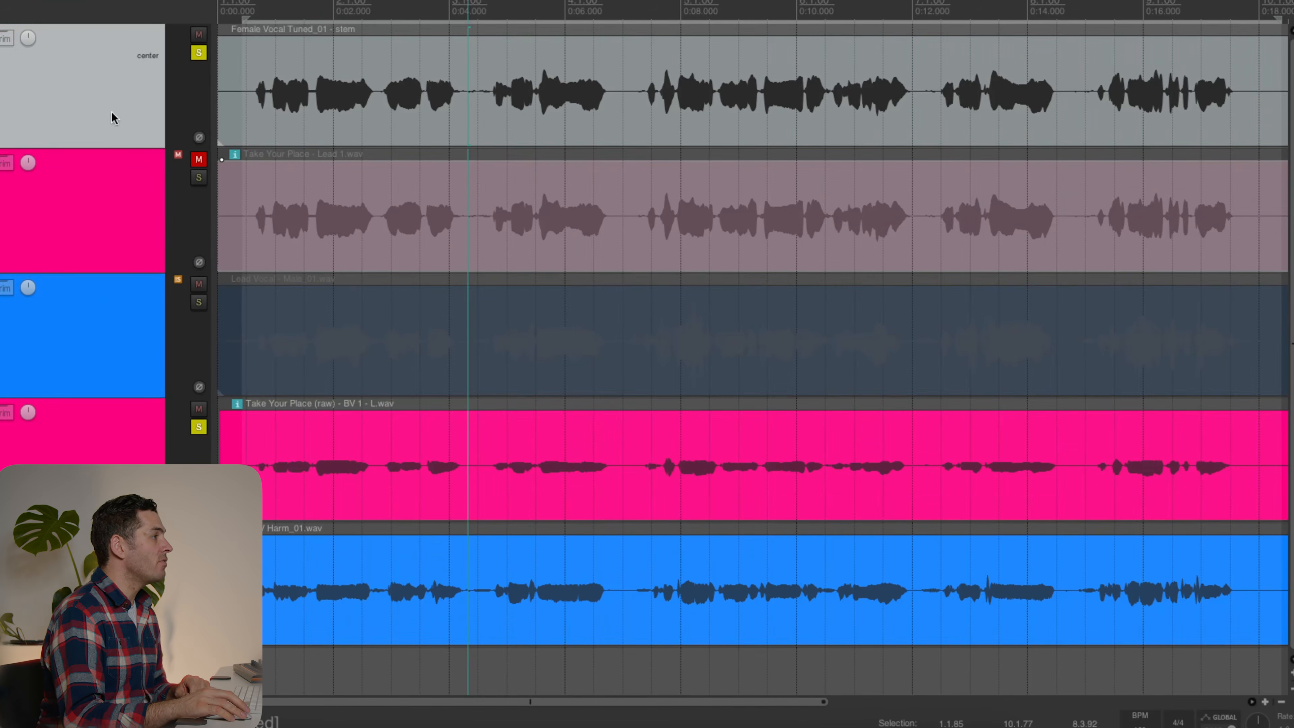
click(276, 8)
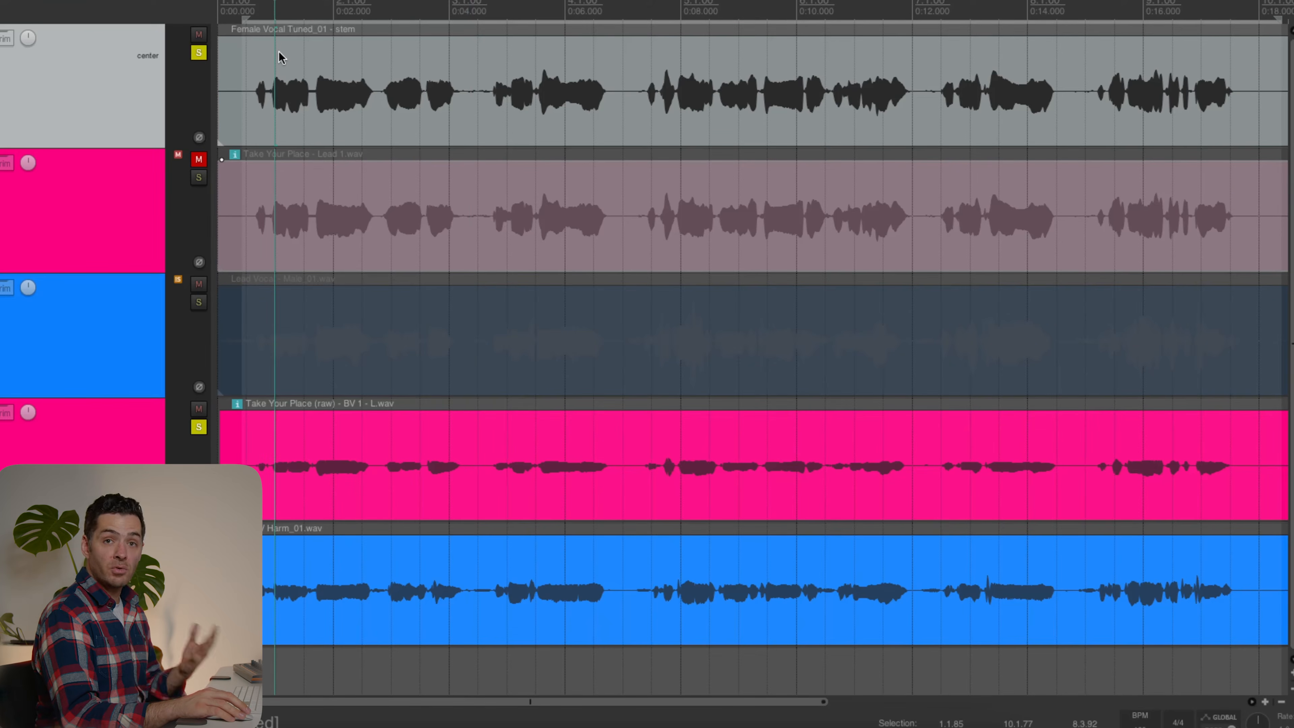
Select the male lead and backing harmony tracks and render them to mono stem tracks, muting the originals
click(88, 225)
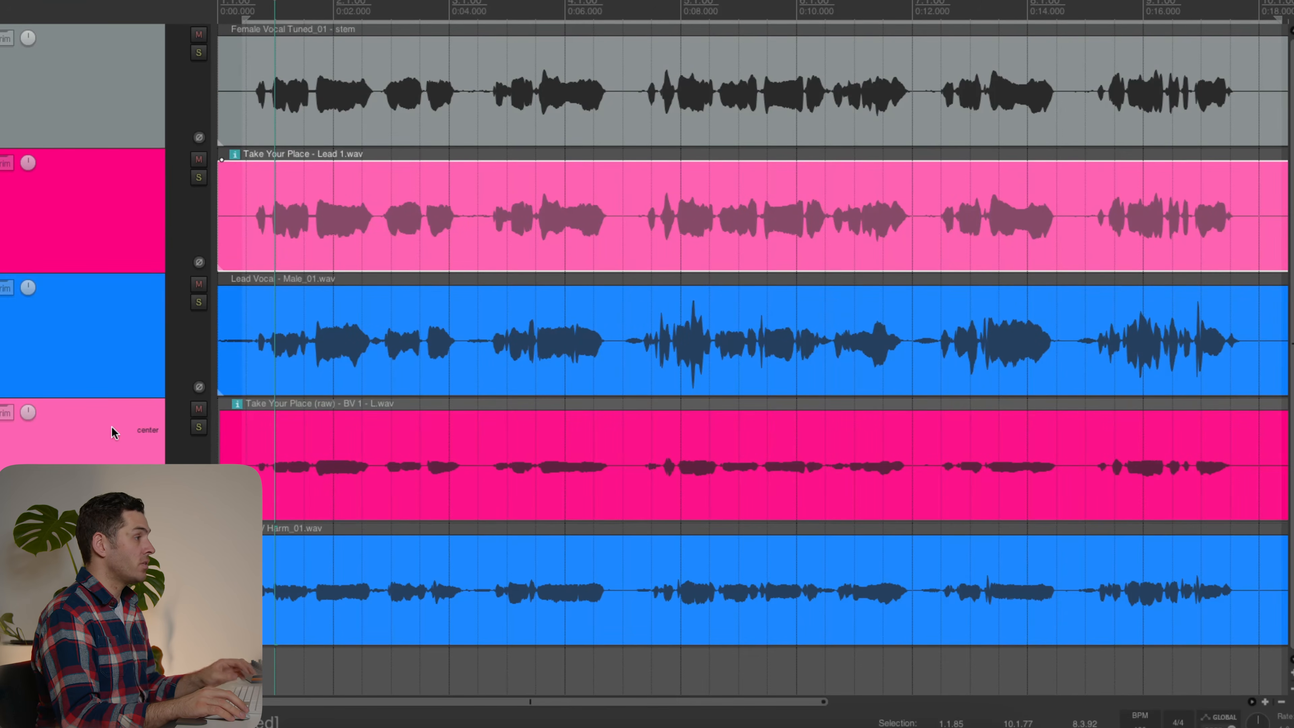
click(119, 355)
right_click(83, 359)
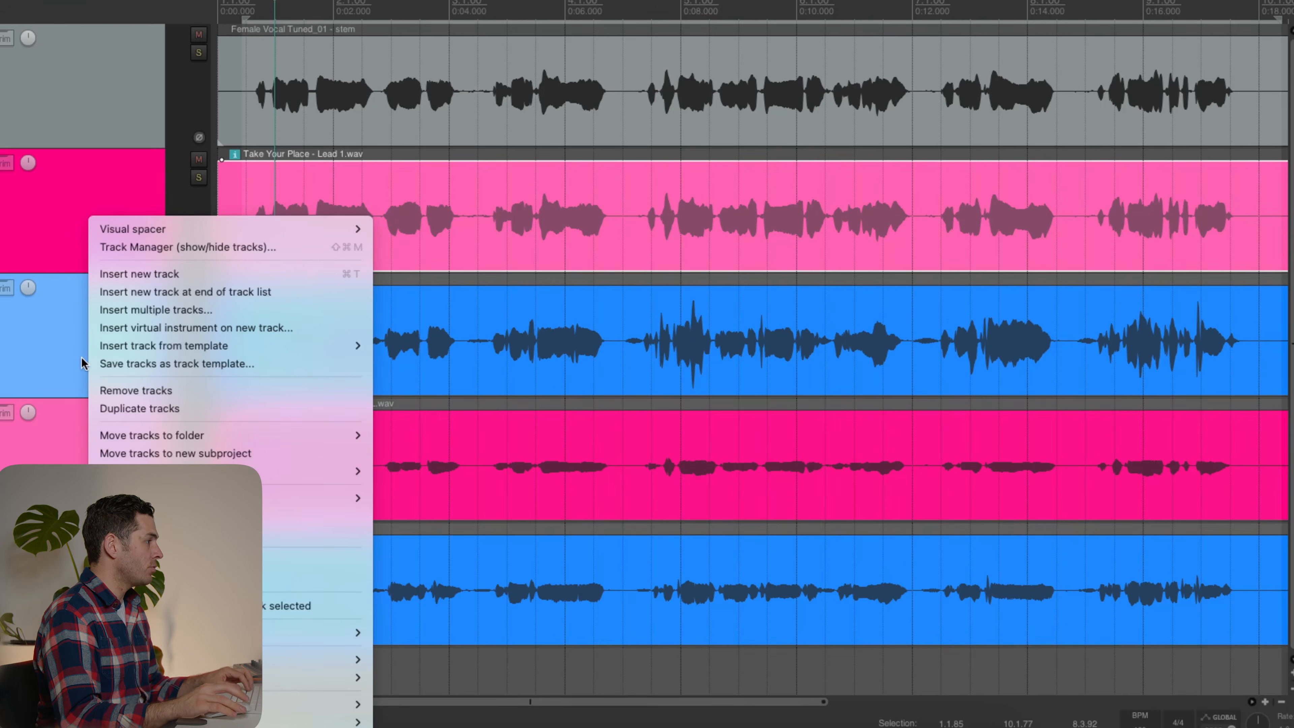
mouse_move(316, 472)
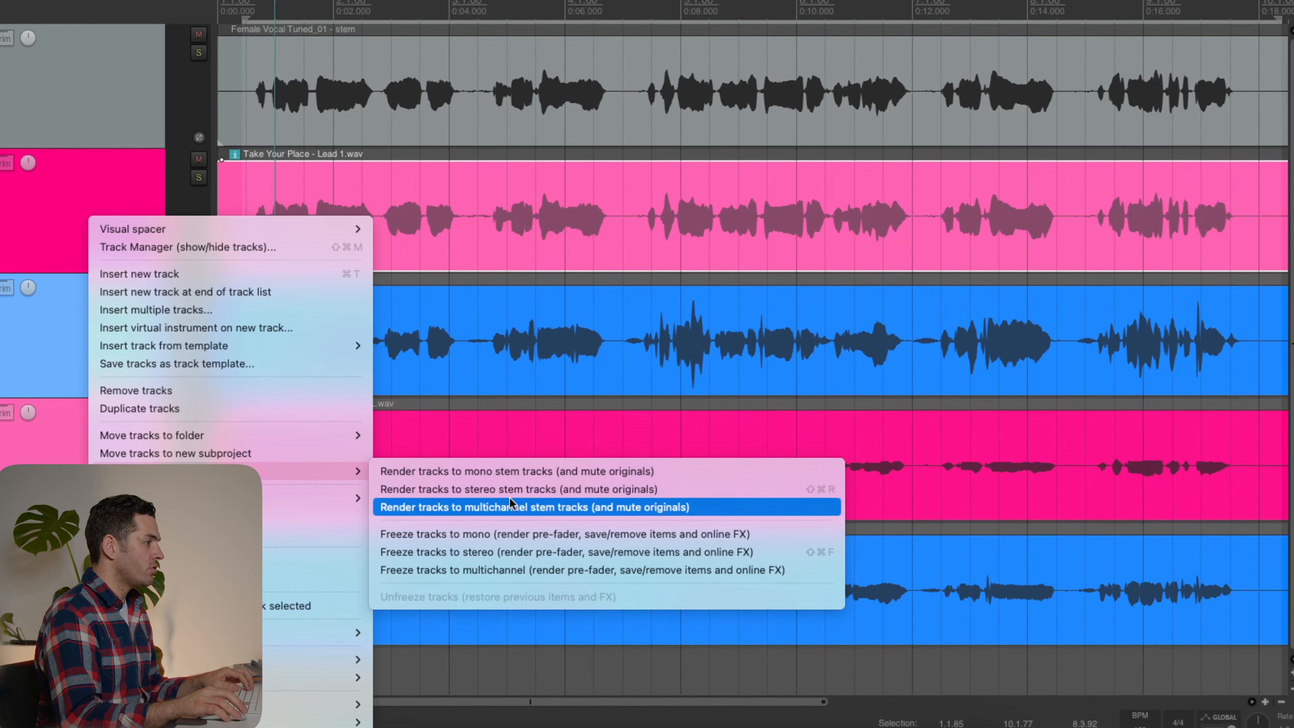
click(541, 472)
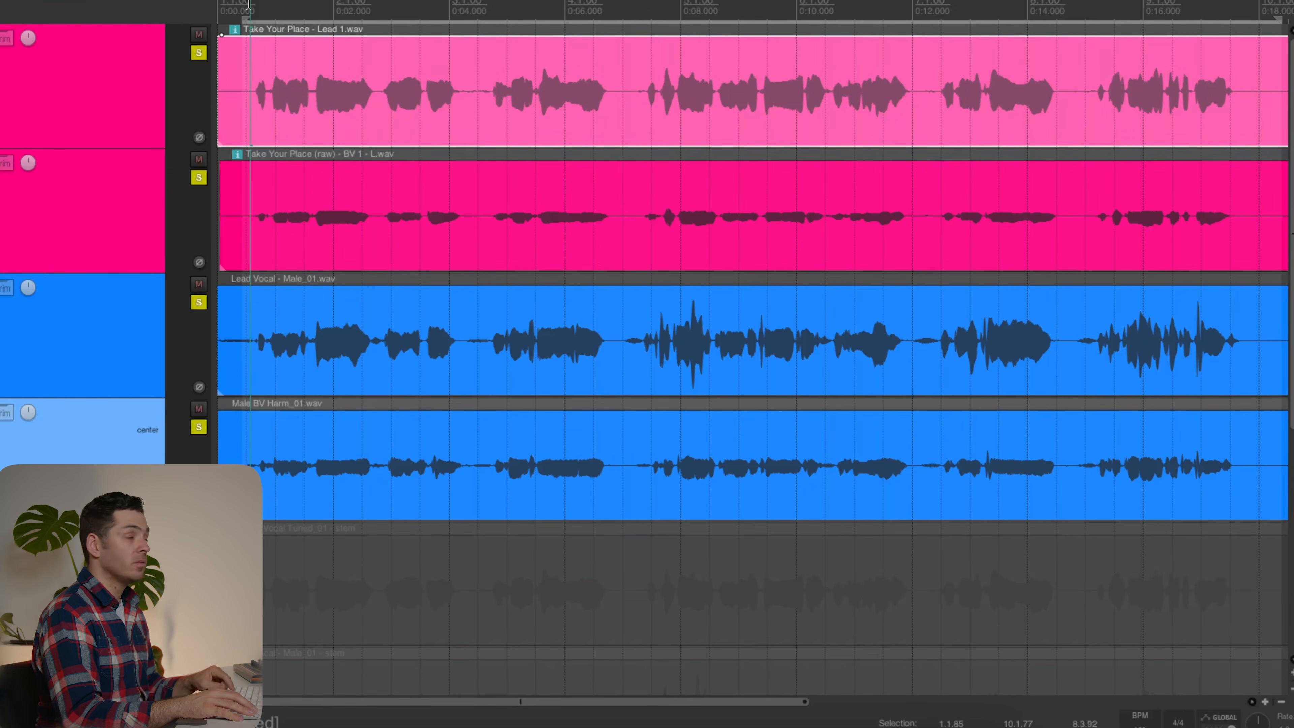
Play the four soloed original vocal tracks together from near the start, and replay them from the same area
key(space)
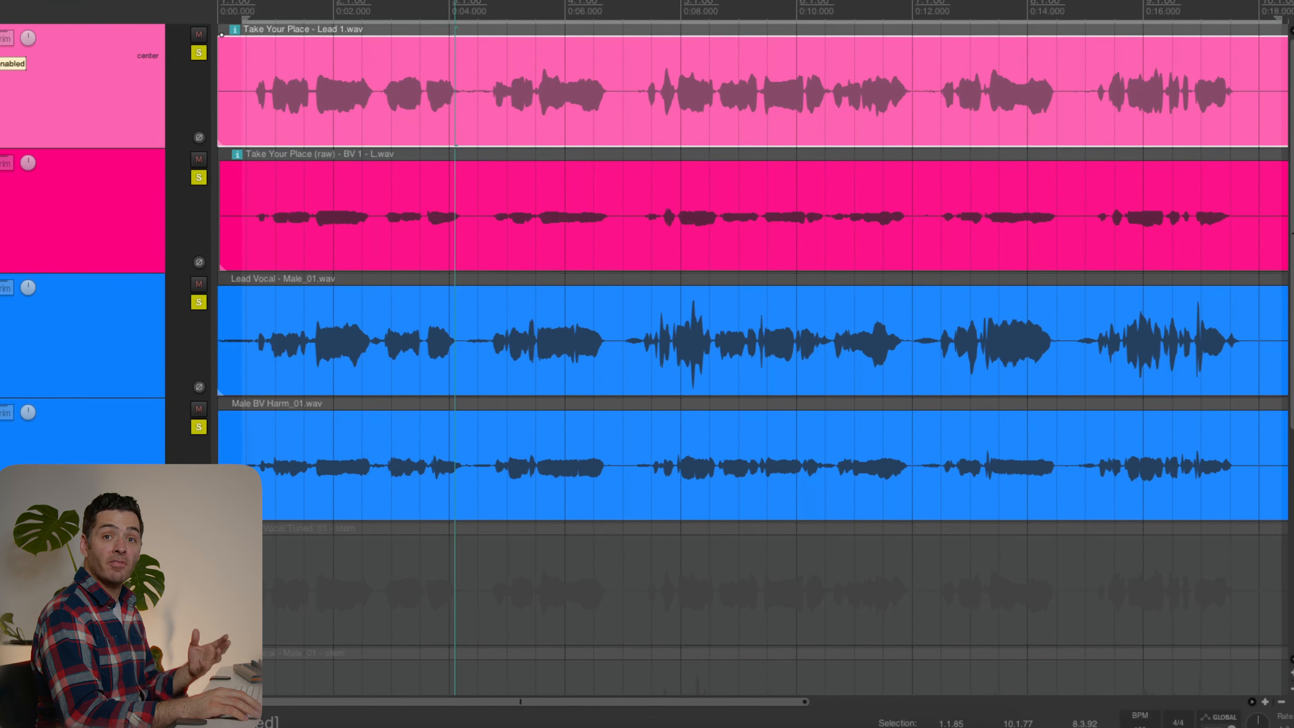
click(235, 5)
key(space)
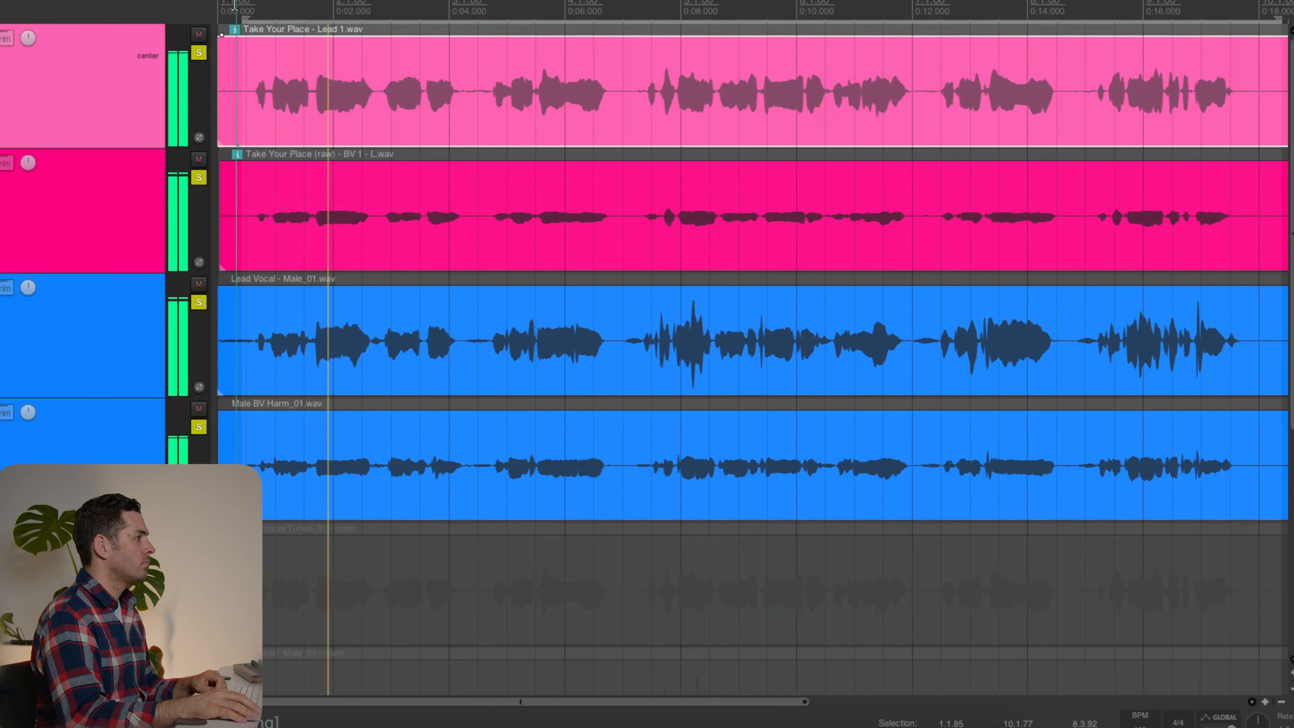